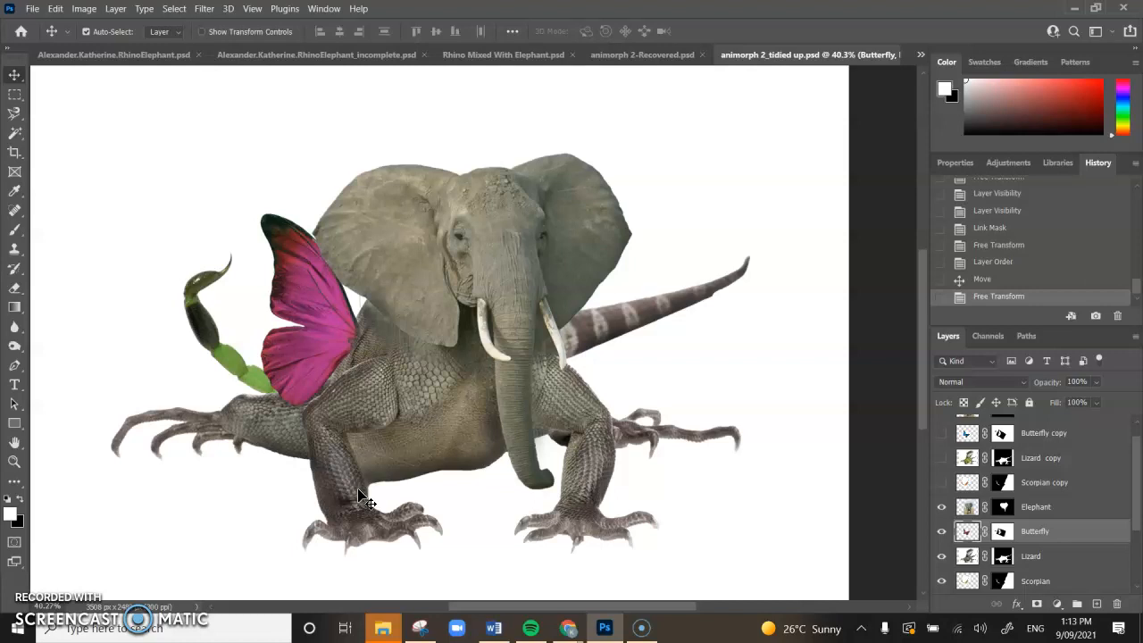
Step: Make Layer 3's red desert backdrop visible behind the creature
drag(1139, 481, 1140, 510)
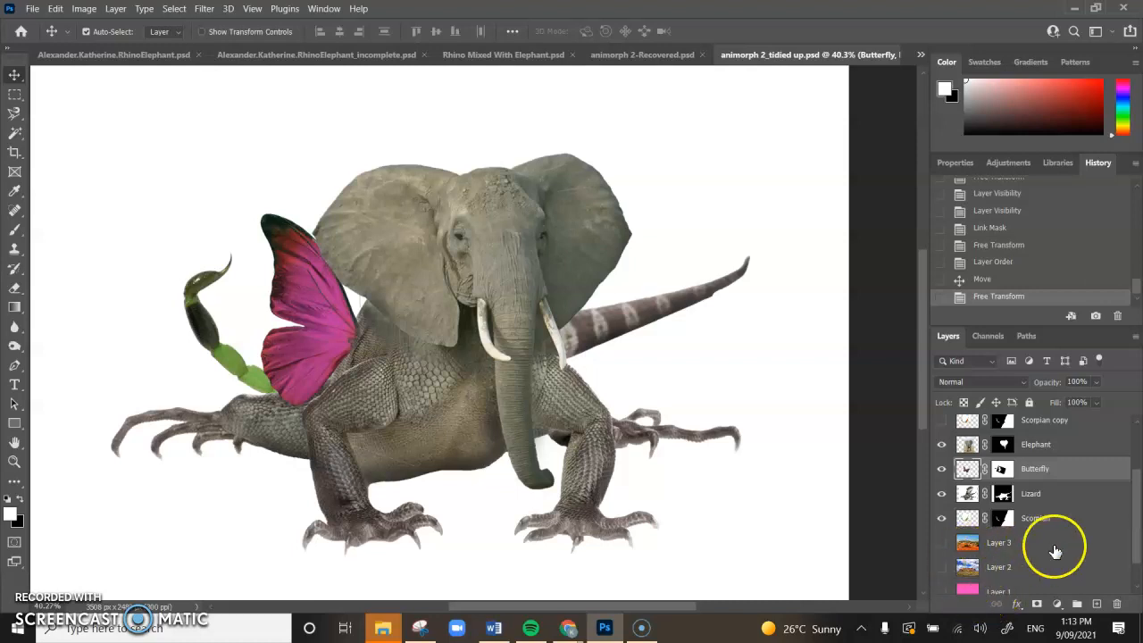
click(942, 545)
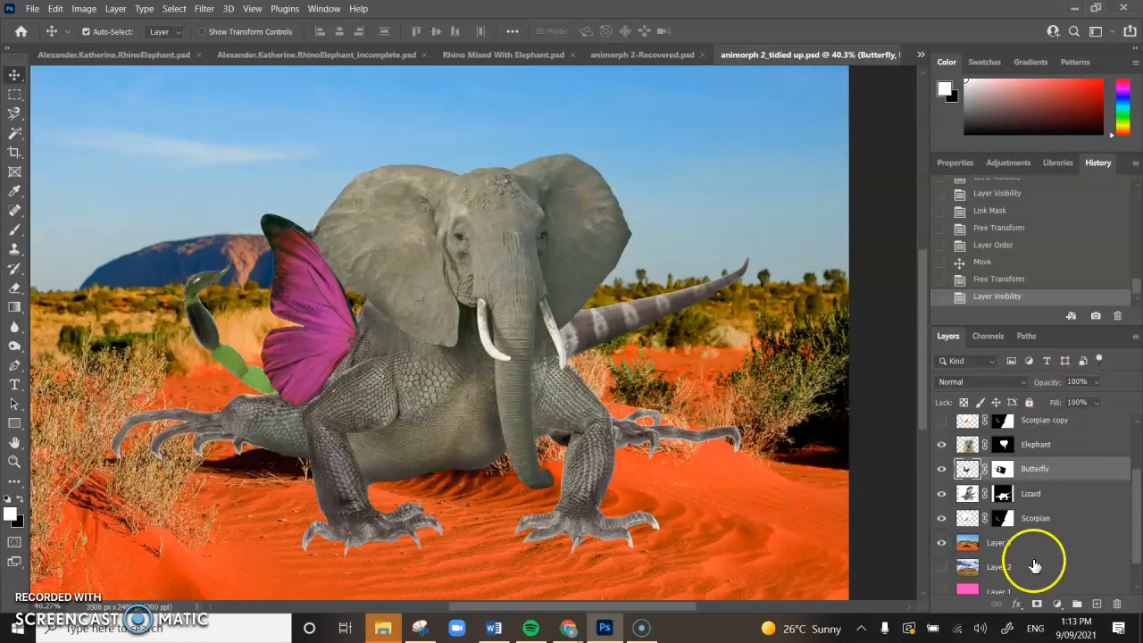
click(940, 544)
click(942, 568)
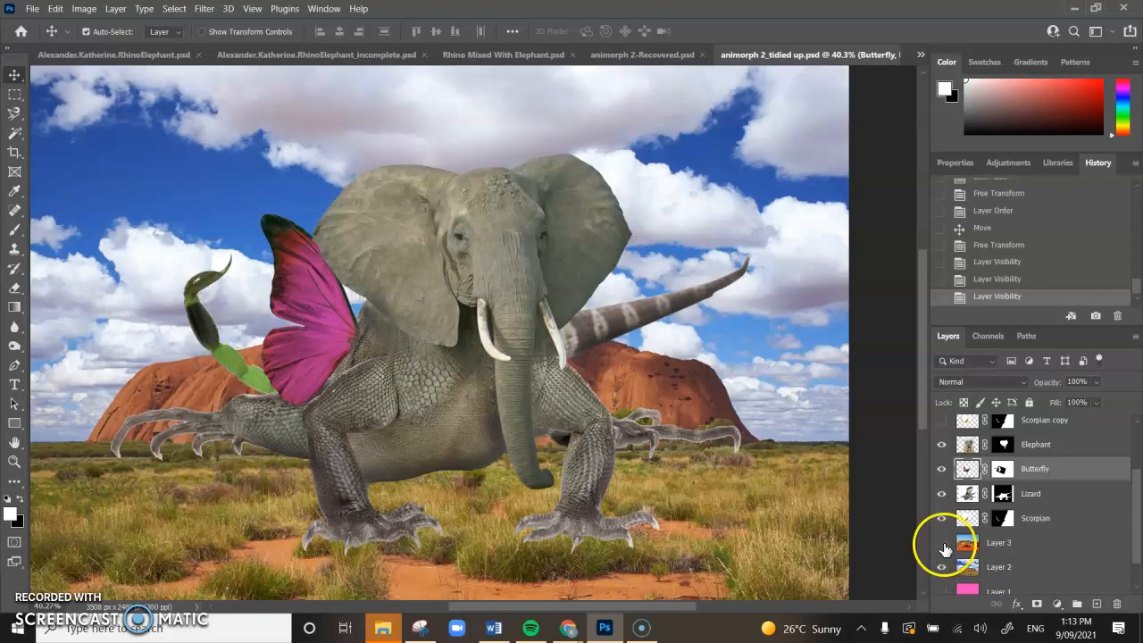
click(943, 543)
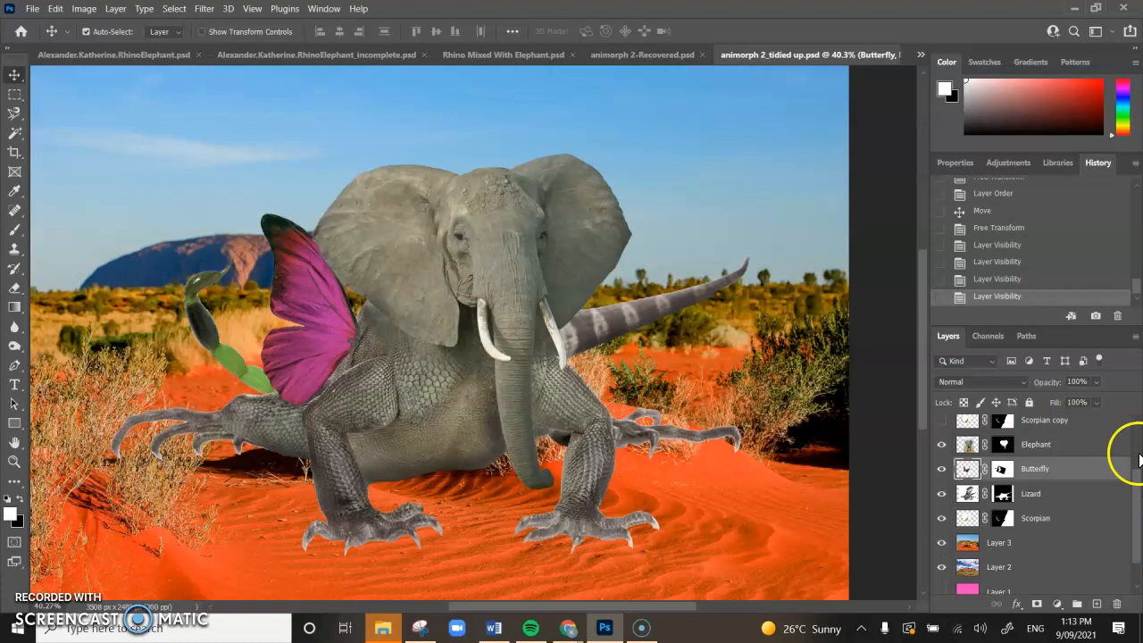
drag(1138, 514, 1138, 470)
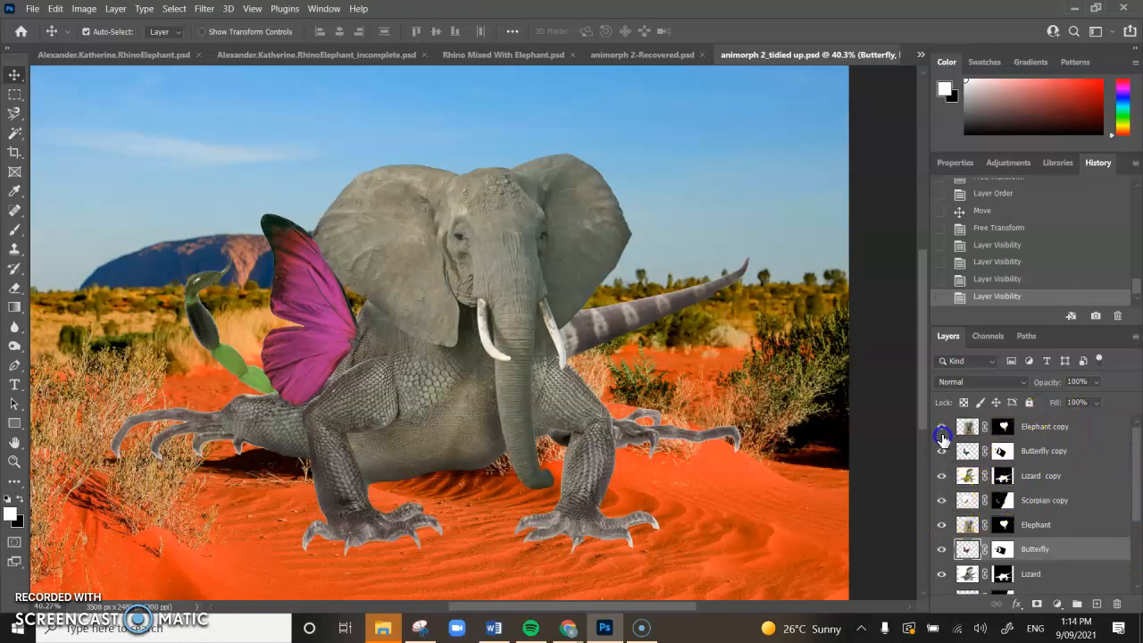
drag(942, 439, 942, 428)
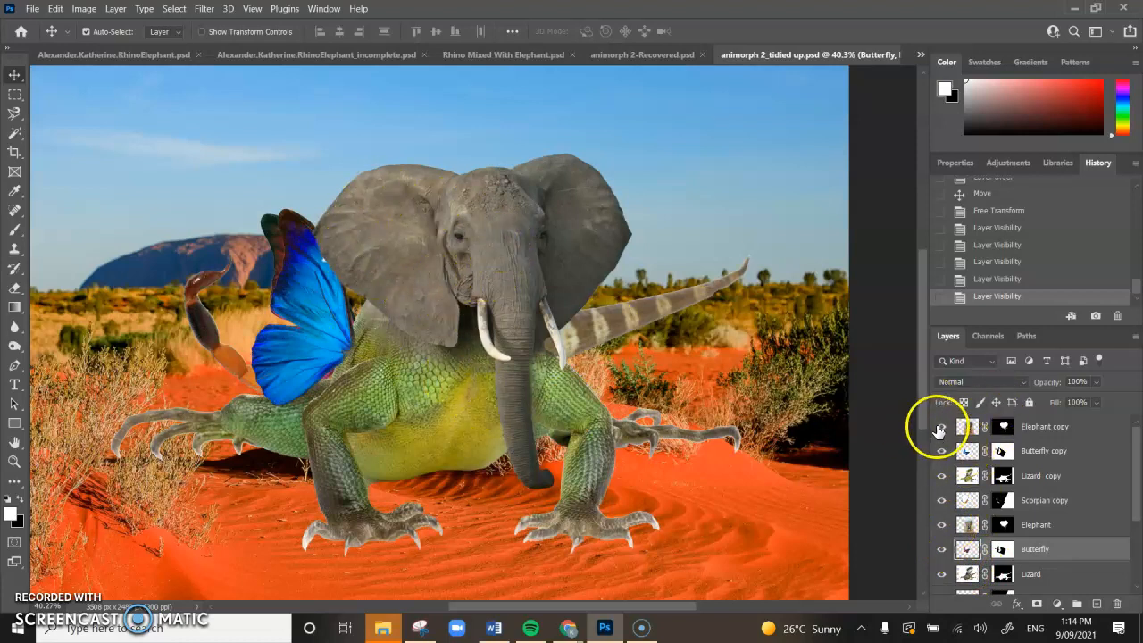
drag(939, 501, 940, 503)
drag(1137, 500, 1137, 536)
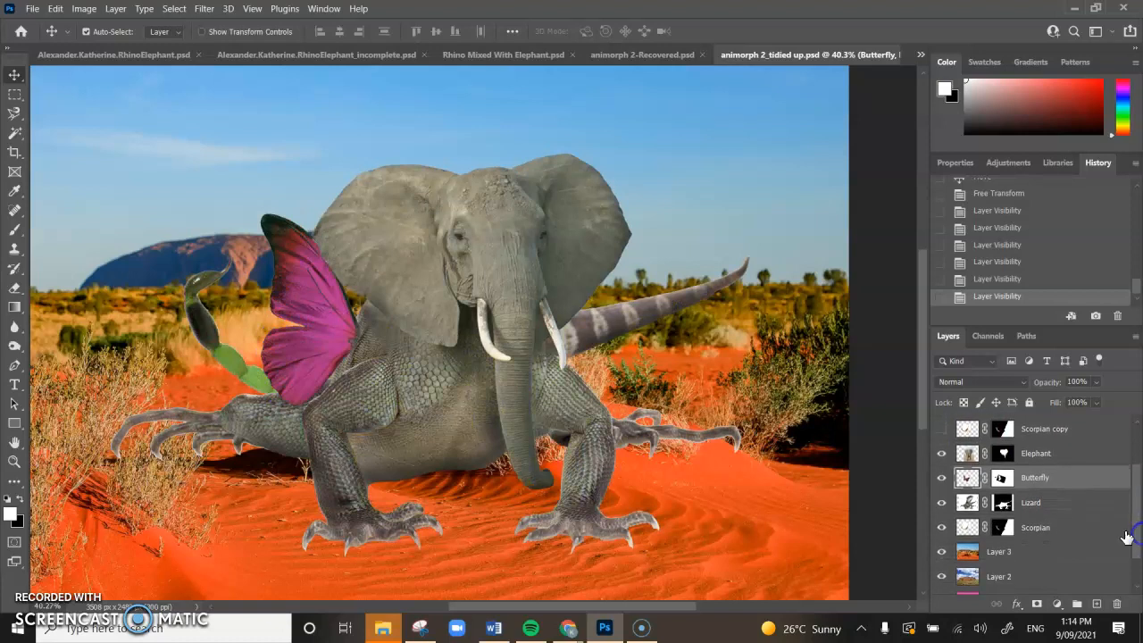
Step: Select the Elephant through Scorpian layers and duplicate them into this document as copy 2 layers
click(1042, 531)
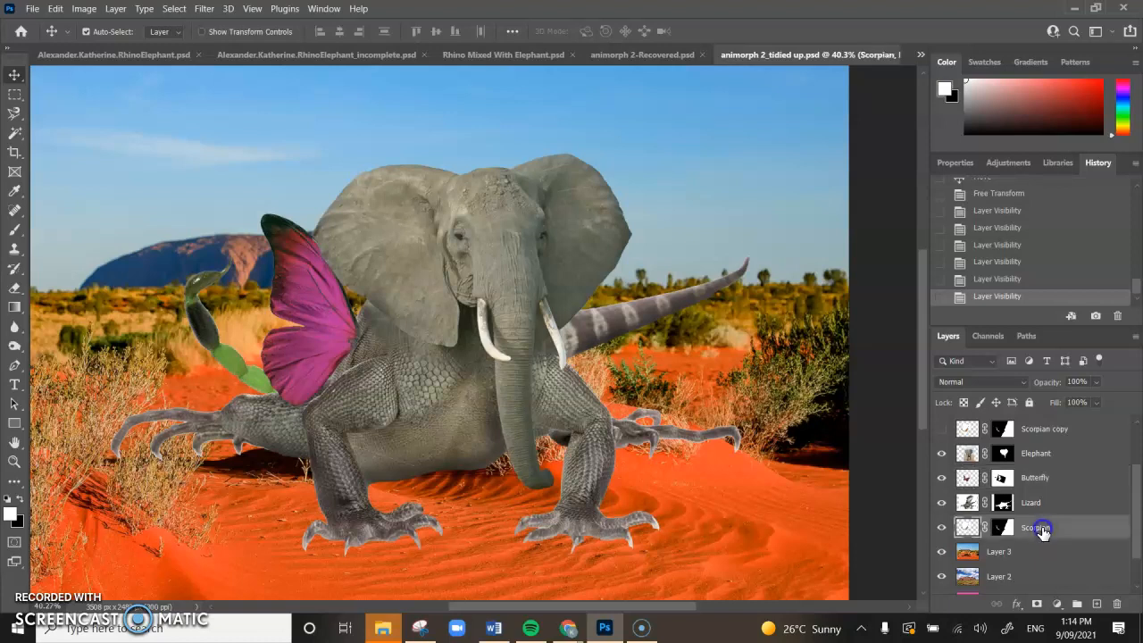
click(1046, 457)
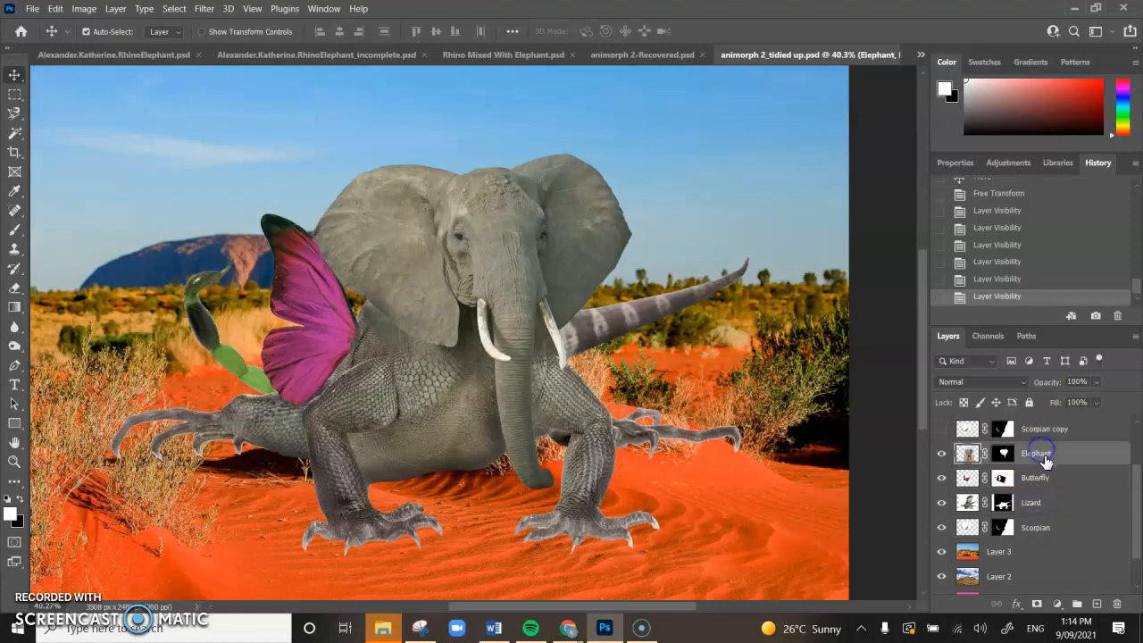
shift+click(1046, 533)
right_click(1050, 531)
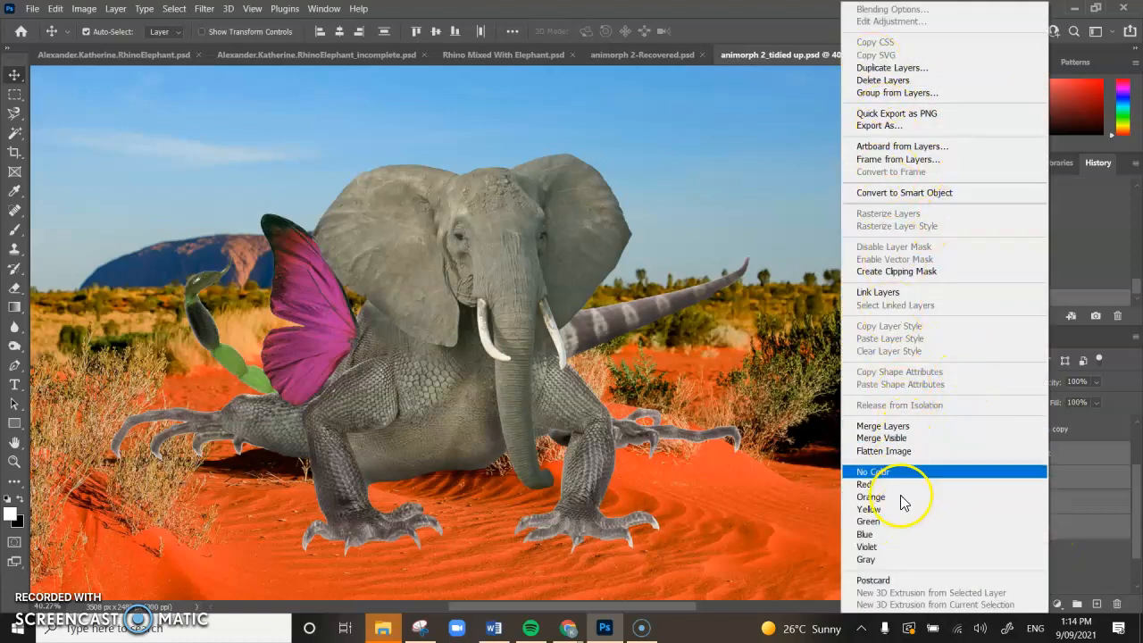
click(890, 70)
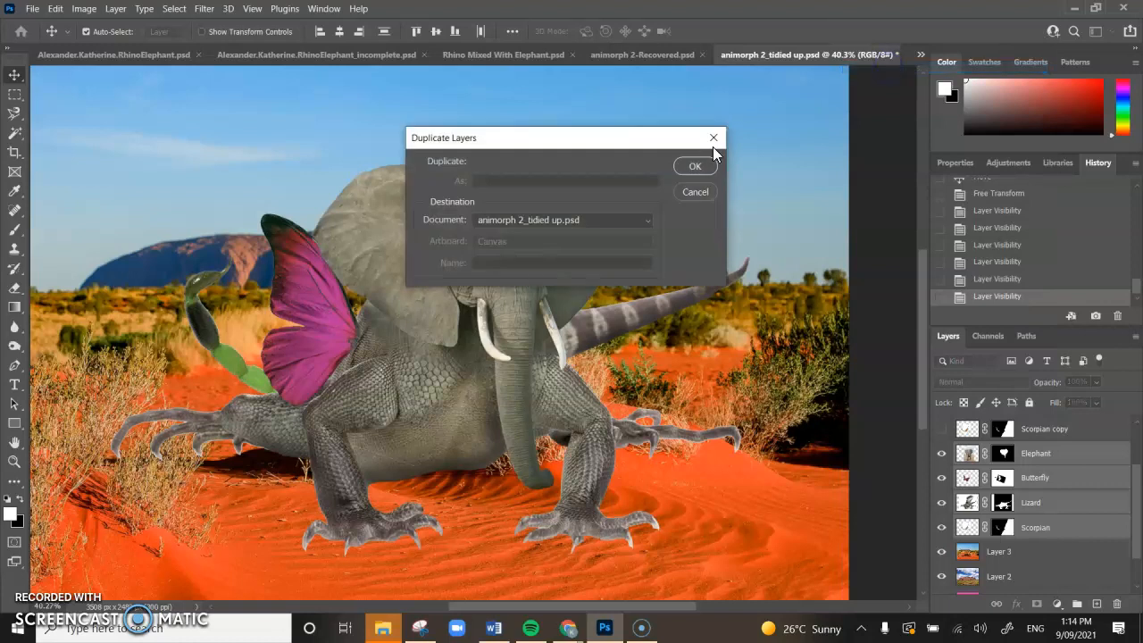
click(701, 167)
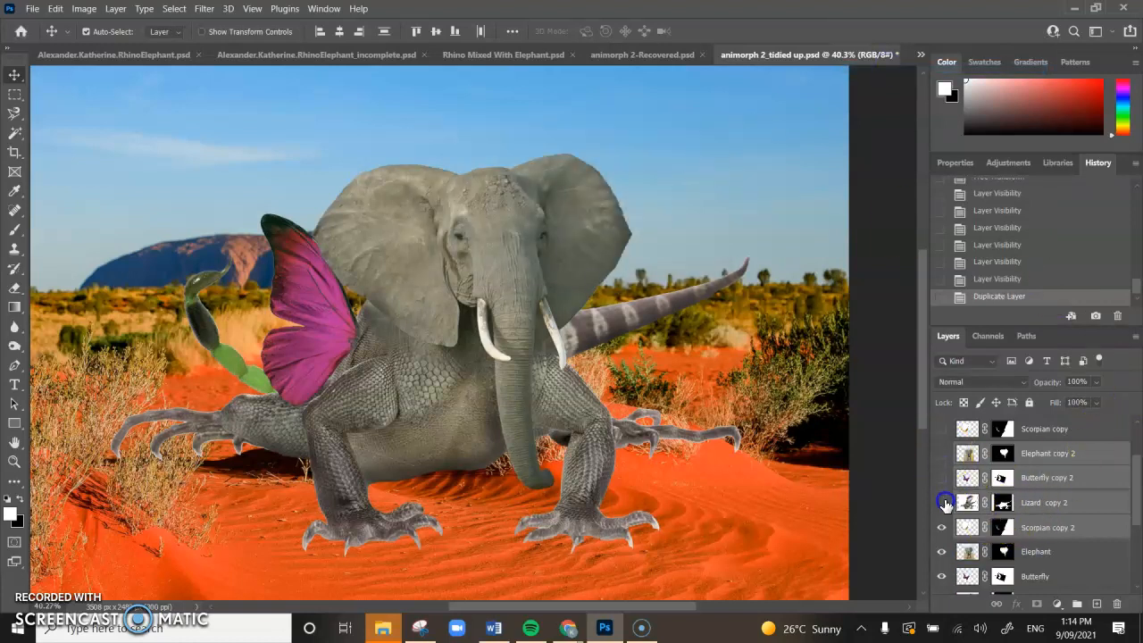
Step: Hide the copy 2 layers and select the original Elephant through Scorpian layers
drag(943, 533, 943, 533)
scroll(1049, 523, down, 2)
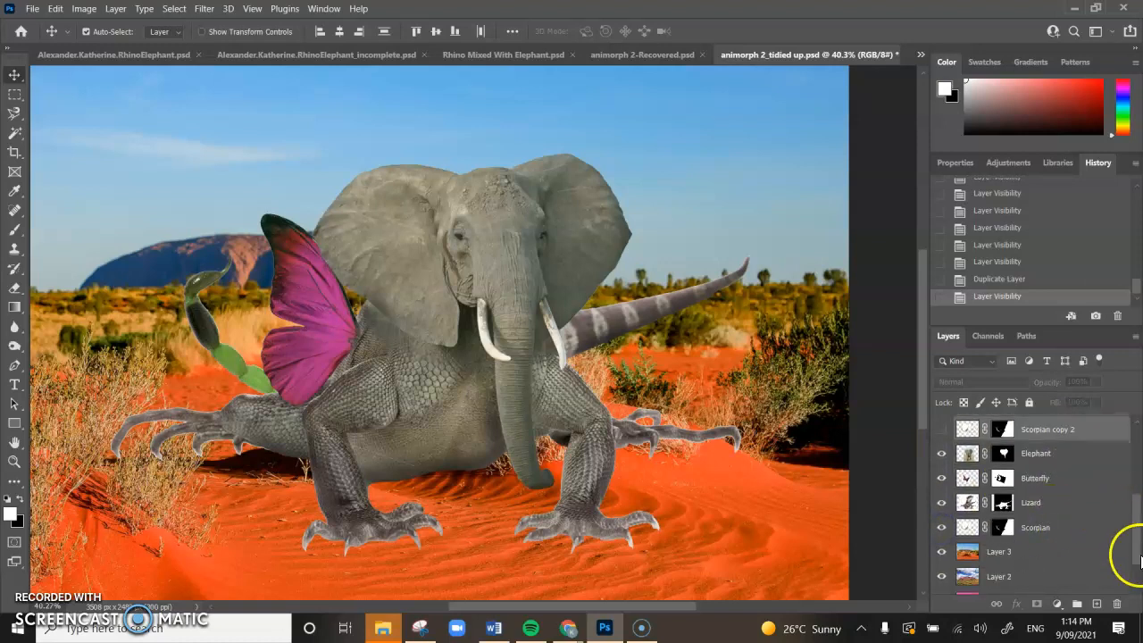
click(1097, 525)
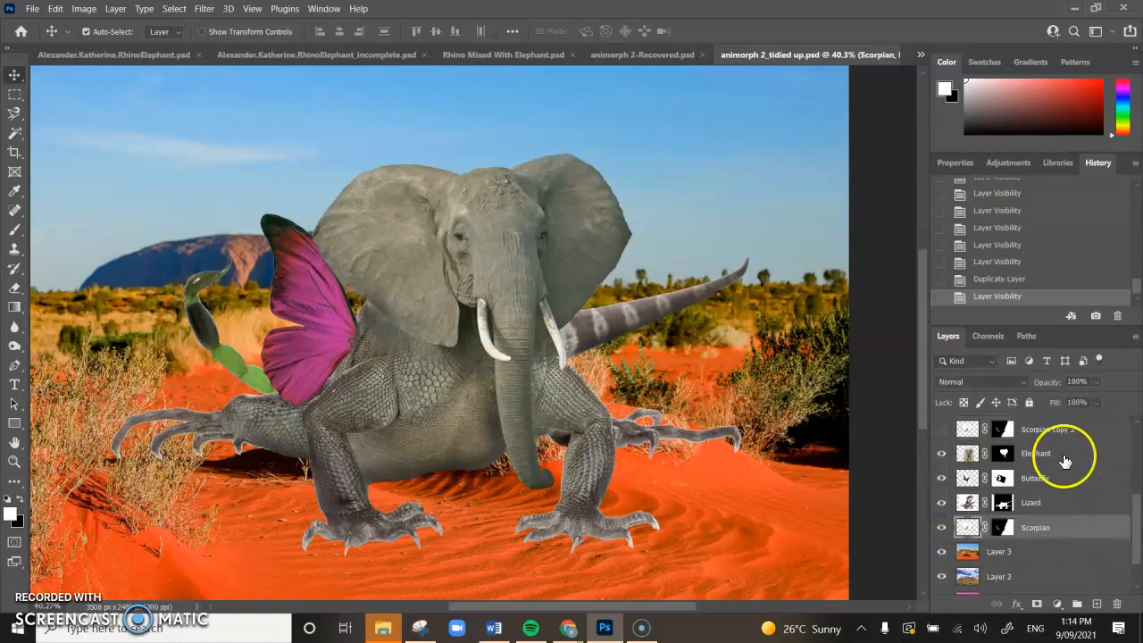
shift+click(1064, 458)
right_click(1064, 458)
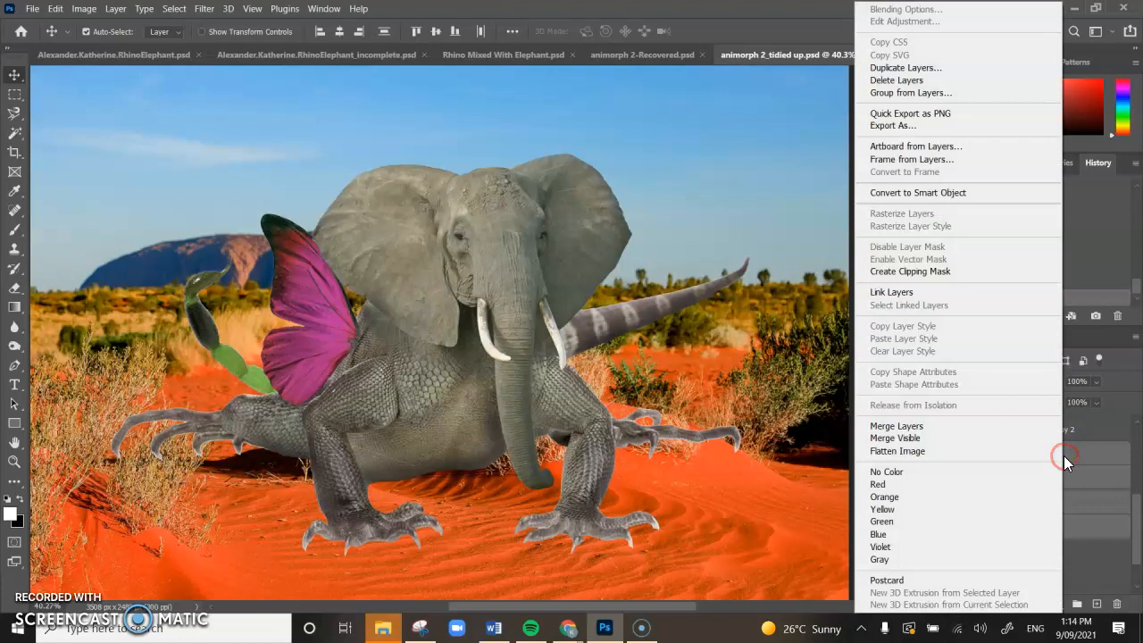
click(1079, 459)
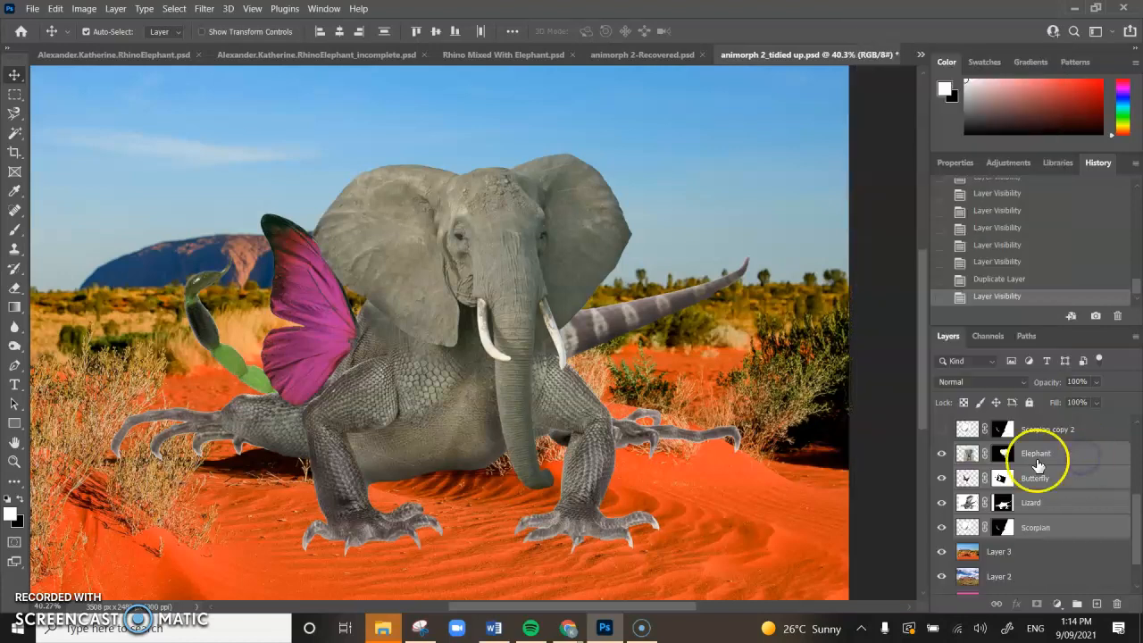
click(1041, 458)
shift+click(1037, 533)
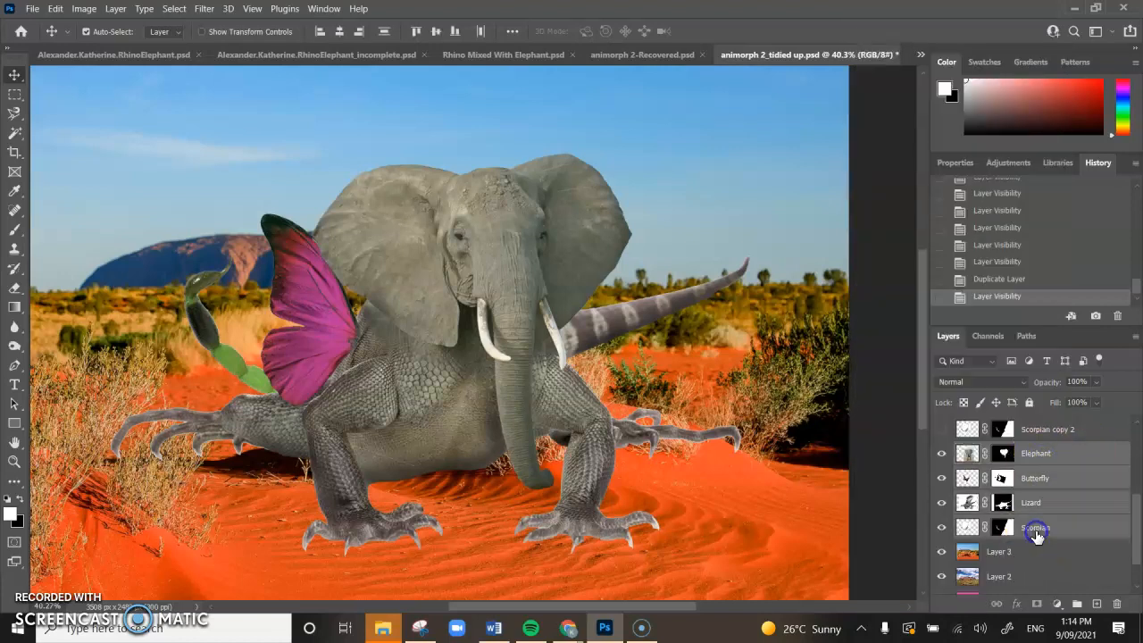
Step: Merge the four creature layers into one and rename it Animorph
right_click(1049, 528)
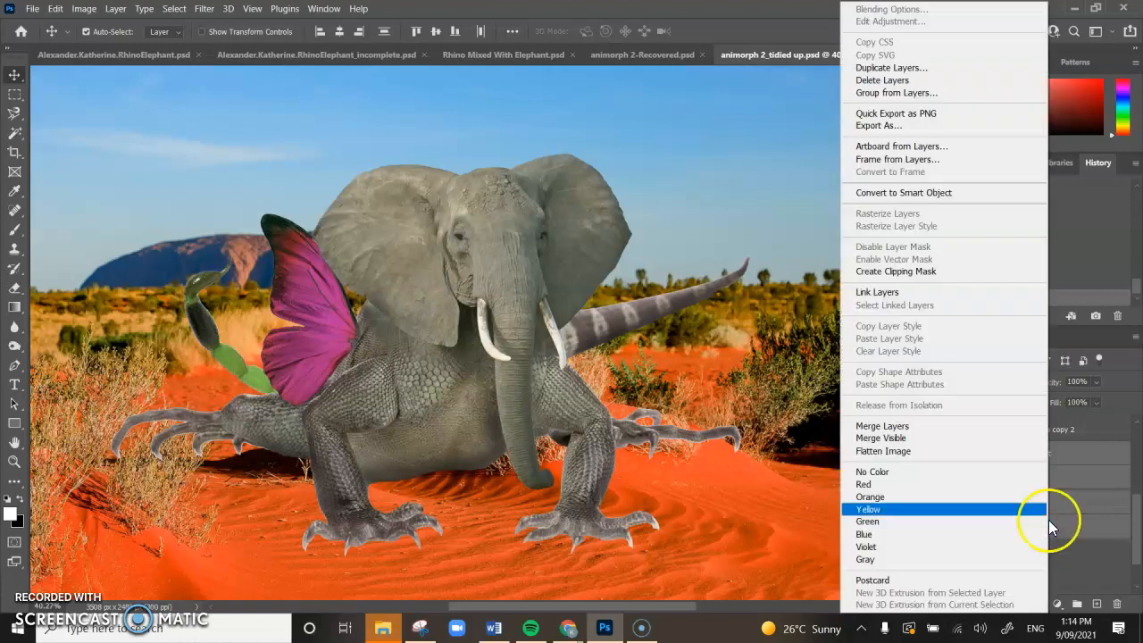
click(968, 434)
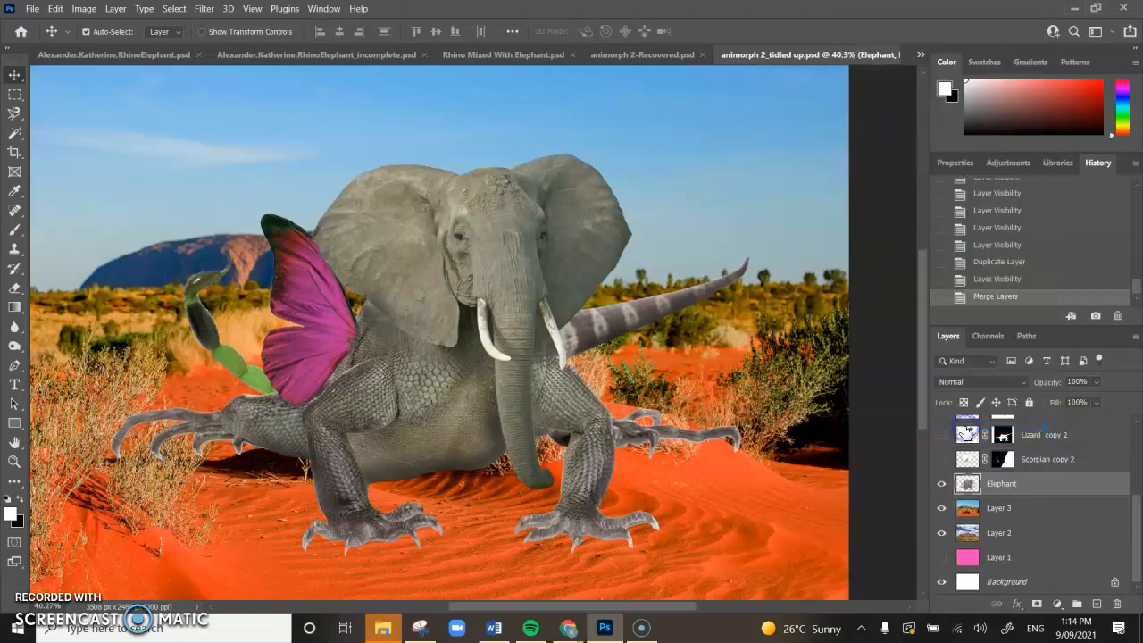
click(941, 483)
click(941, 485)
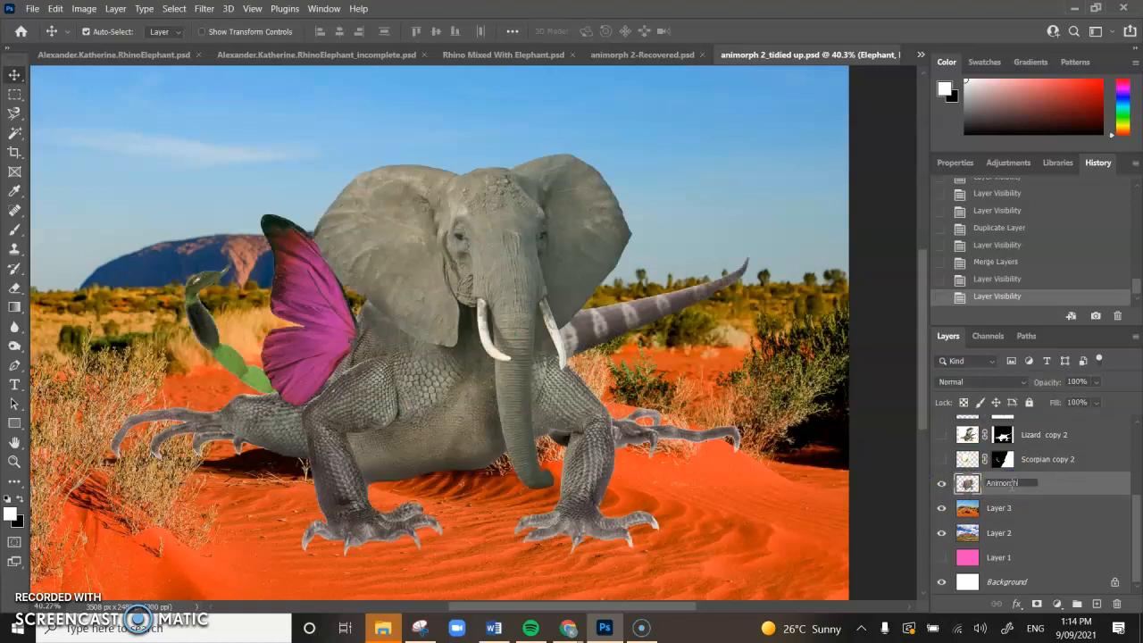
click(1036, 533)
scroll(1127, 500, up, 5)
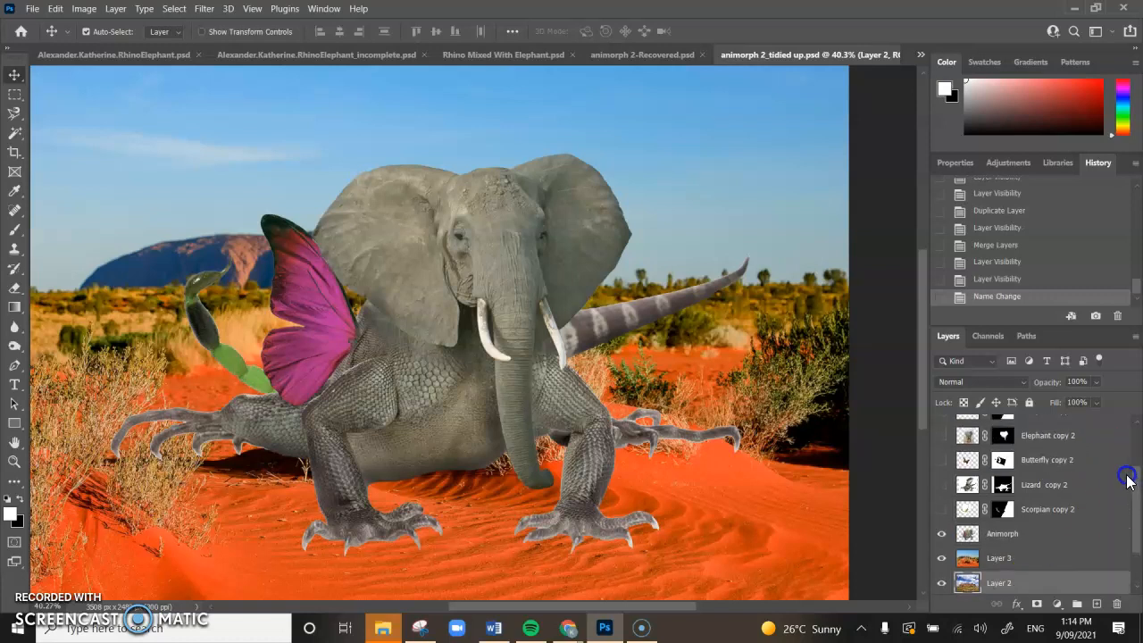
scroll(1120, 500, down, 3)
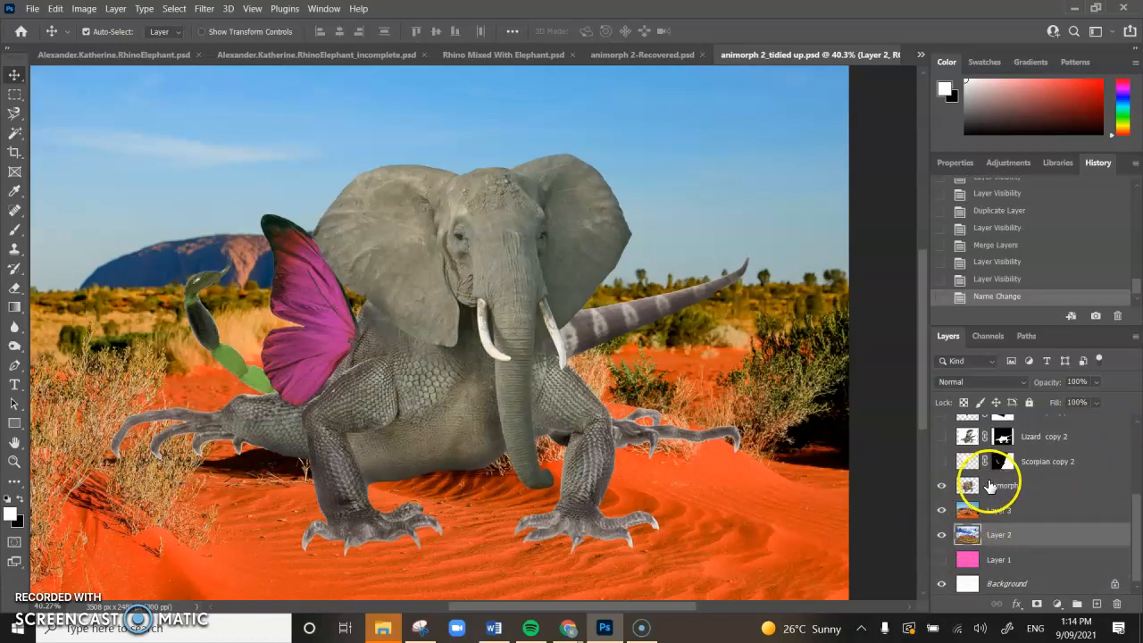
Step: Scale the Animorph creature to 72.96% with Free Transform and set it lower, slightly left on the sand
drag(416, 300, 438, 334)
mouse_move(485, 408)
mouse_down()
mouse_move(453, 413)
mouse_move(477, 401)
mouse_move(496, 422)
mouse_up()
key(ctrl+t)
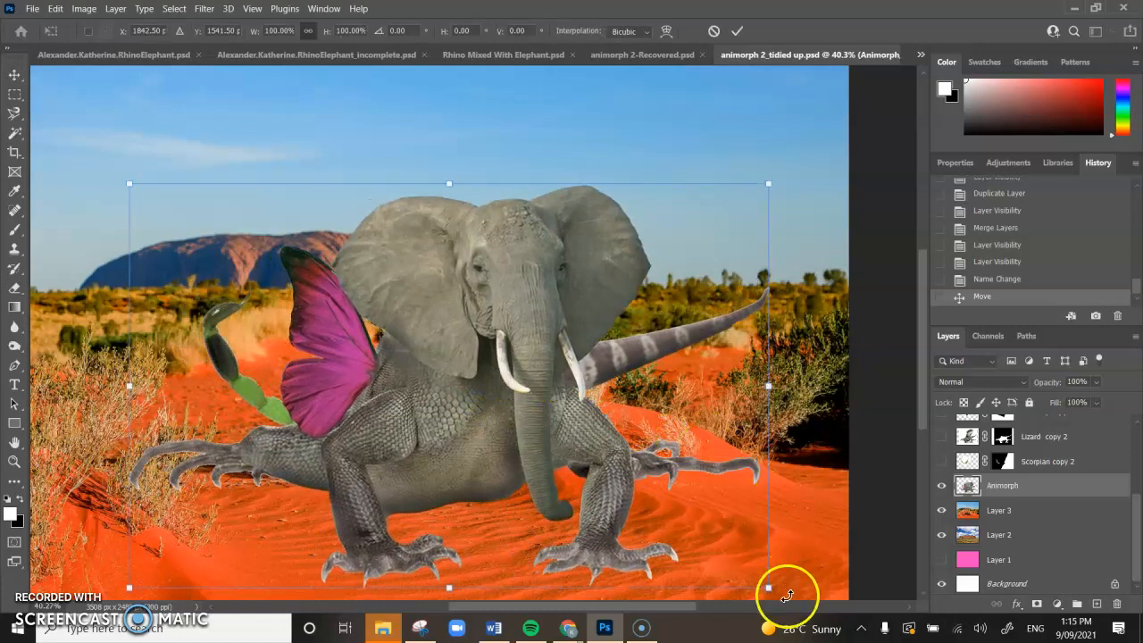
drag(768, 589, 606, 454)
drag(388, 408, 551, 453)
scroll(605, 470, down, 2)
scroll(605, 472, up, 1)
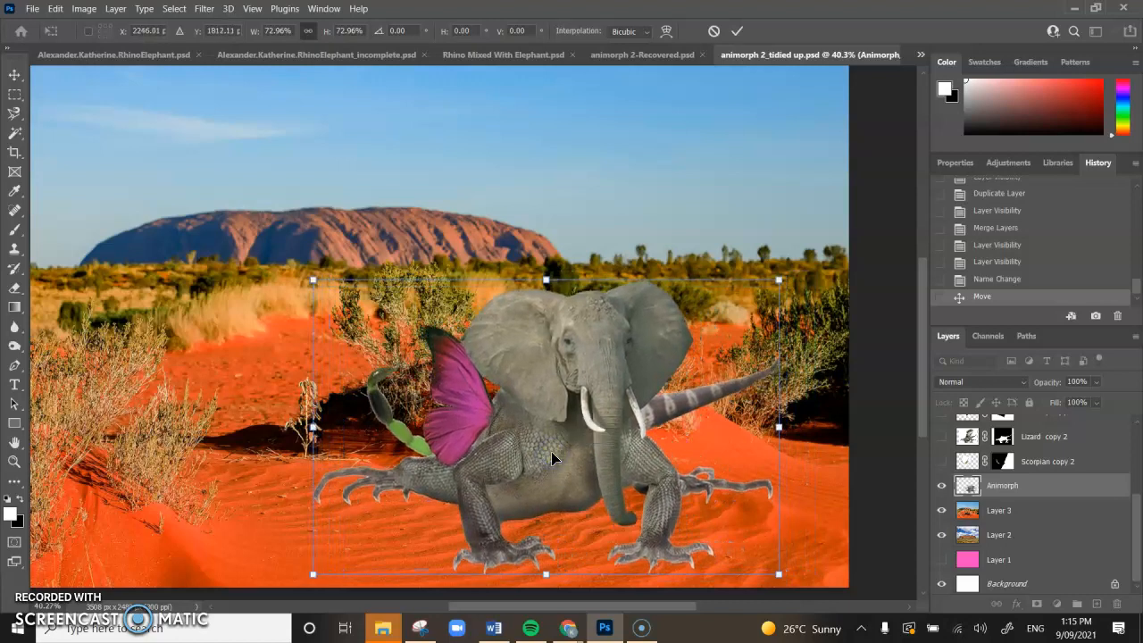
key(Return)
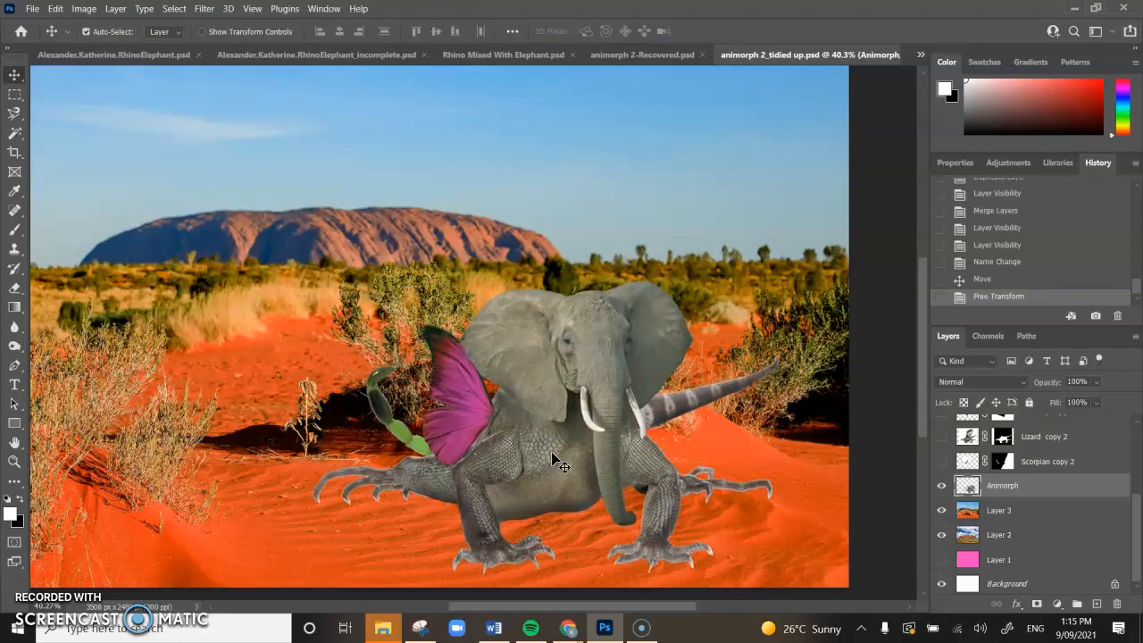
drag(551, 451, 508, 430)
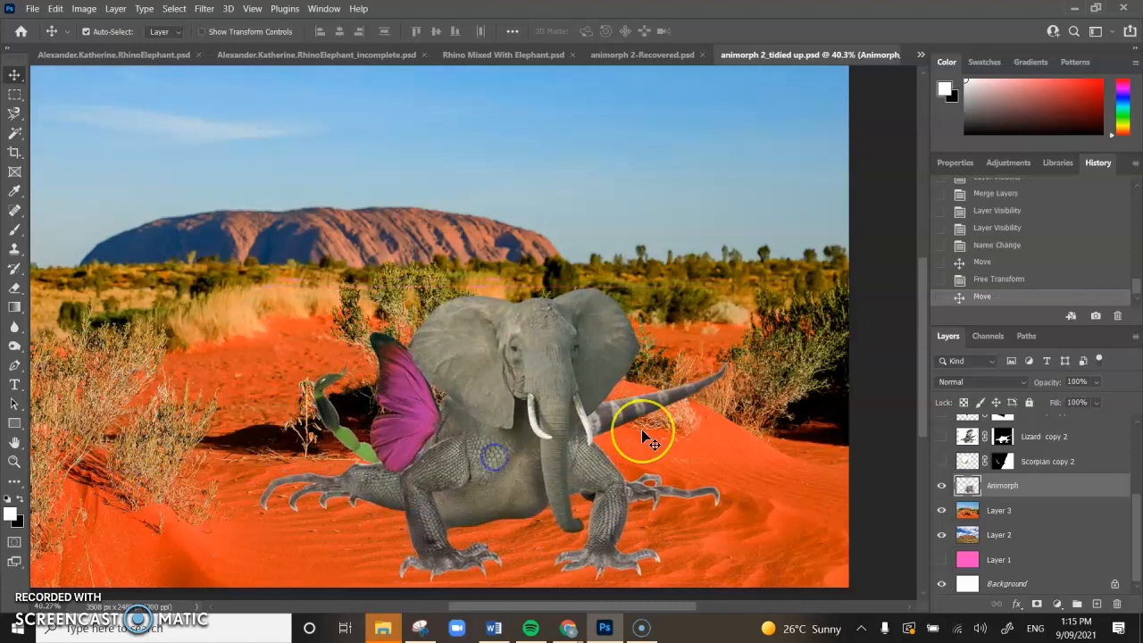
Step: Apply Levels to the creature with input values 31, 1.02 and 230
click(84, 8)
mouse_move(105, 43)
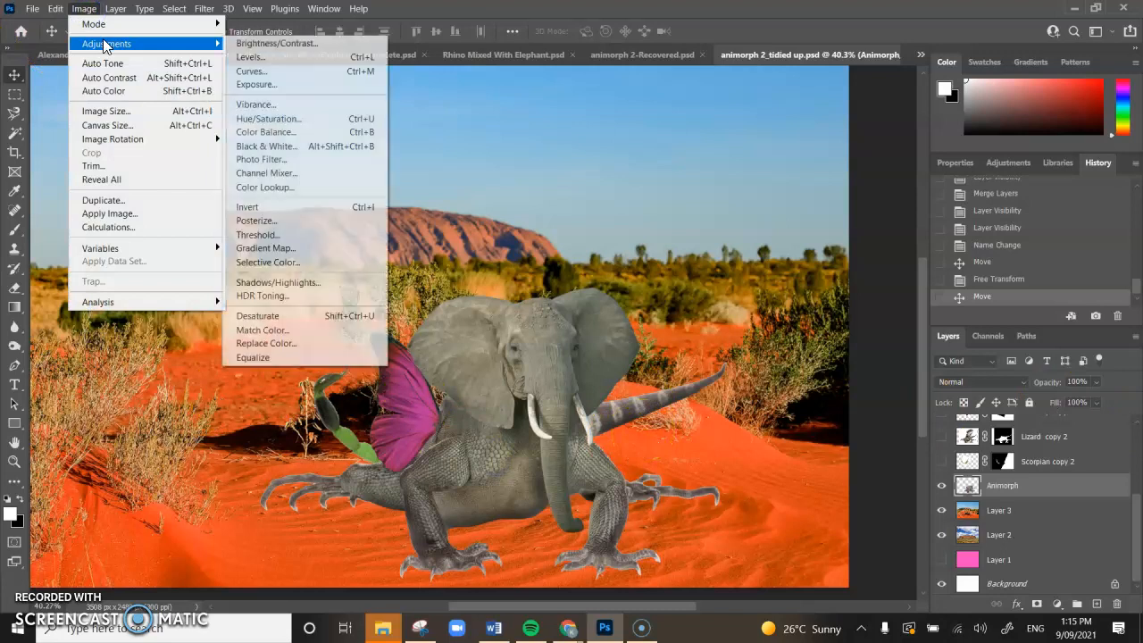
click(300, 59)
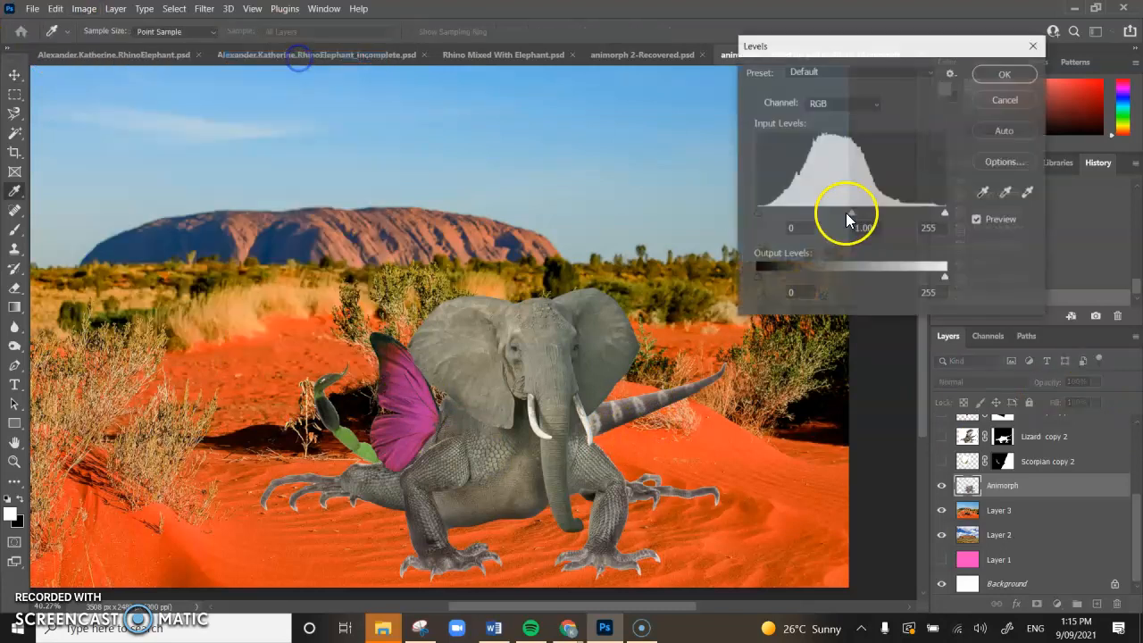
drag(757, 219, 778, 215)
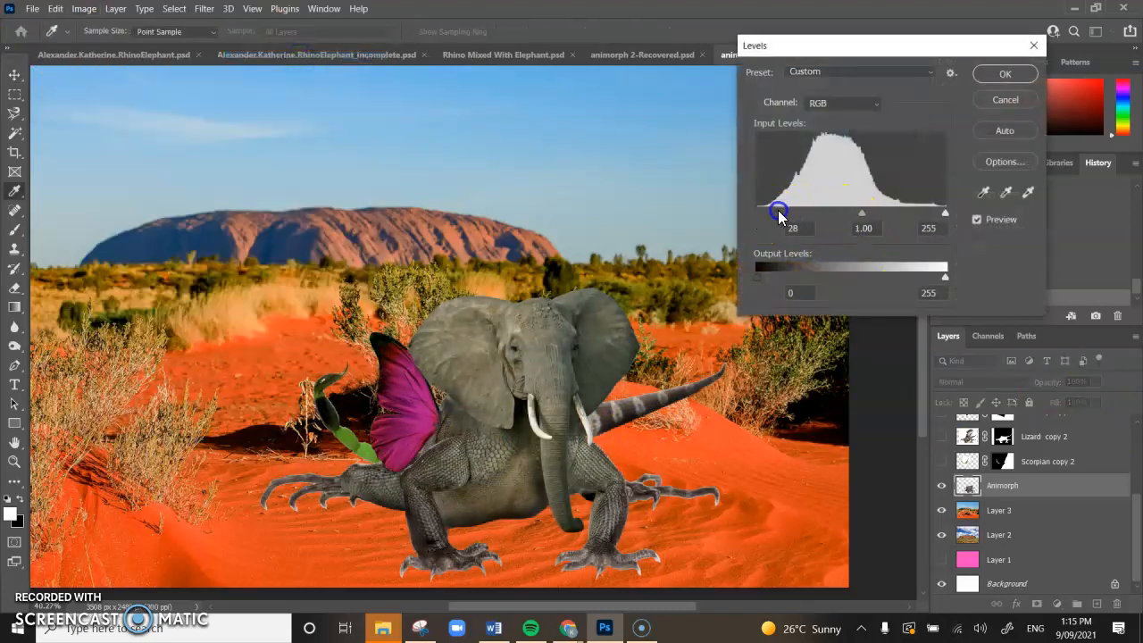
drag(863, 214, 860, 215)
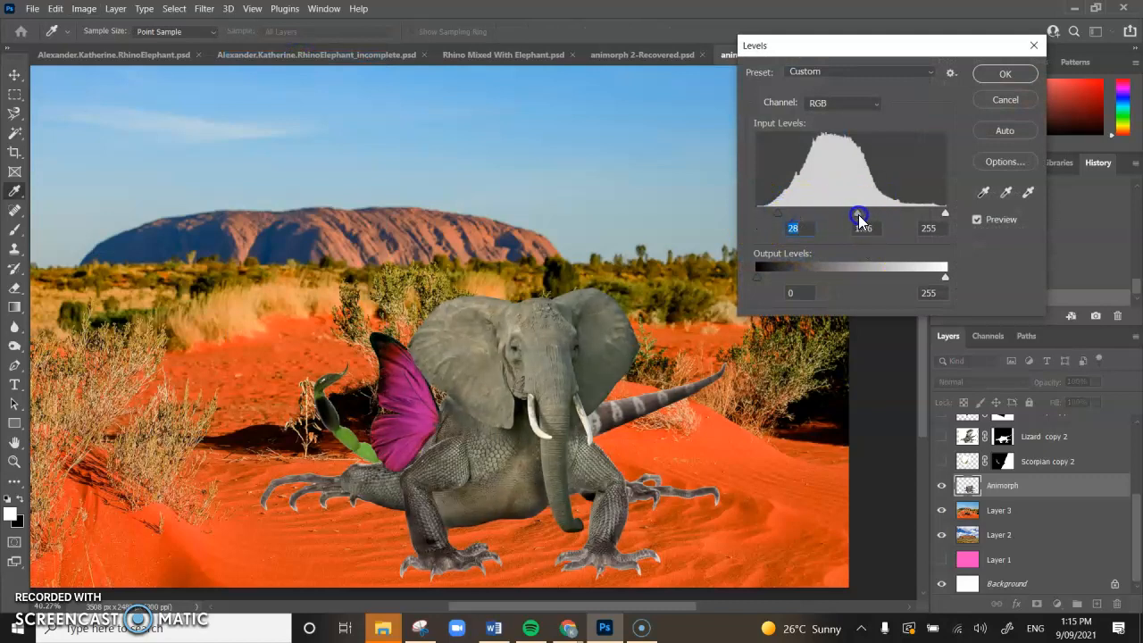
drag(780, 212, 781, 213)
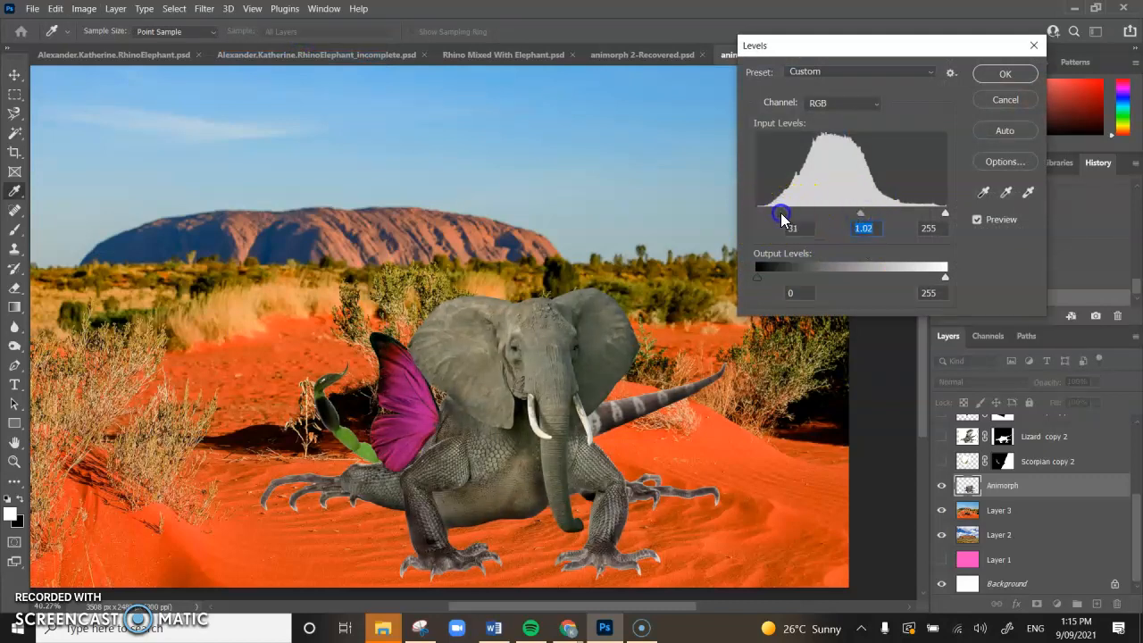
drag(944, 213, 932, 217)
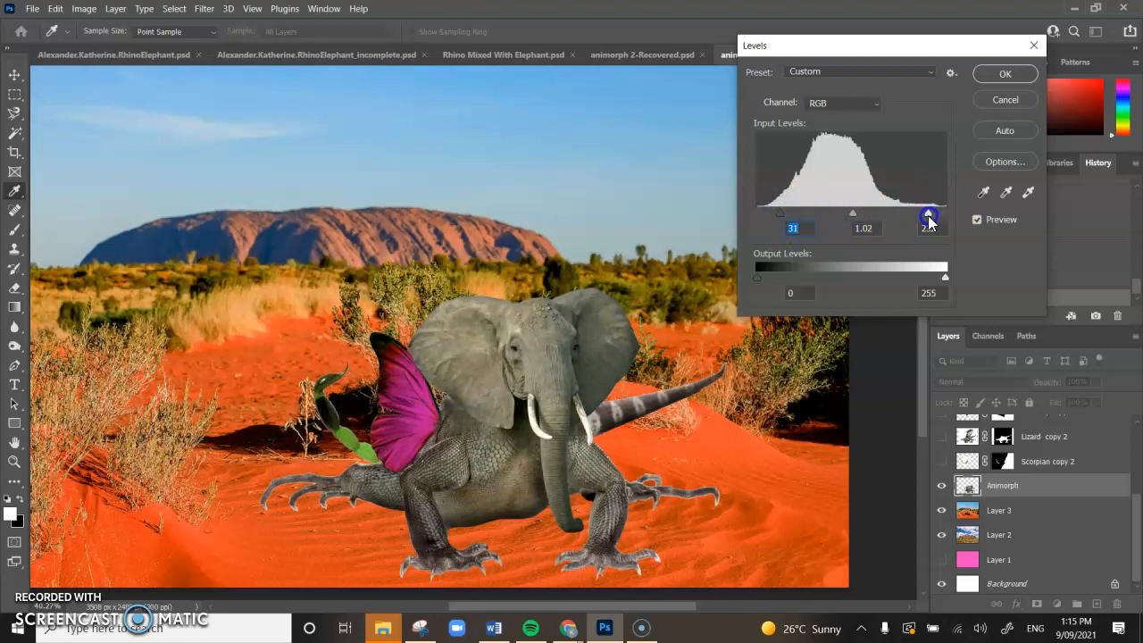
click(1006, 75)
Step: Nudge the Animorph creature about 35 px right and zoom in on it
key(v)
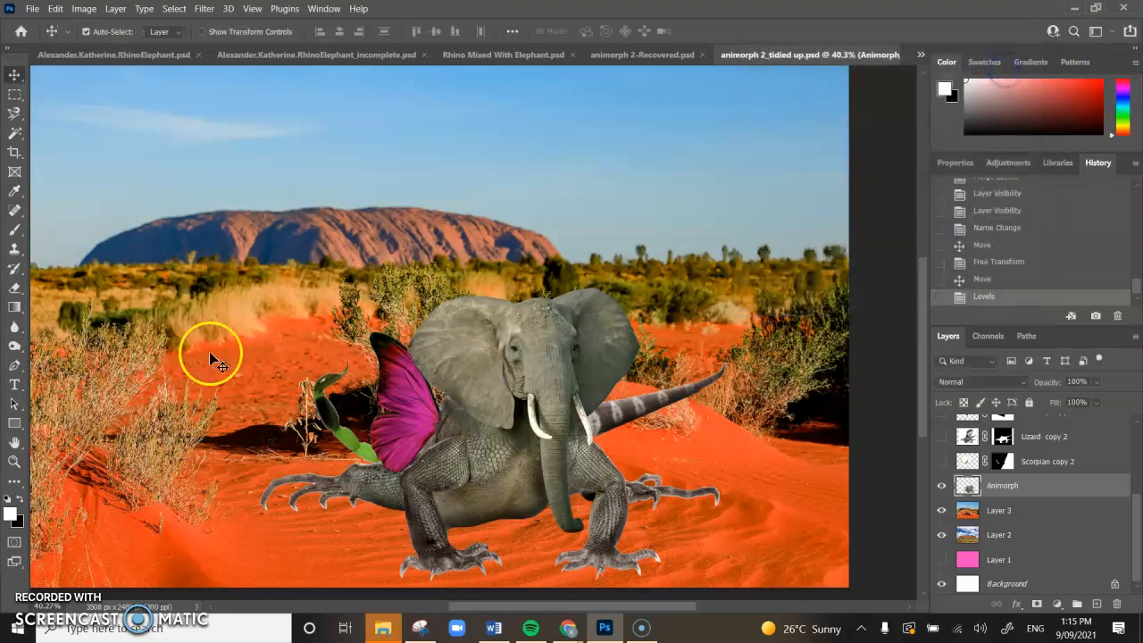
drag(556, 490, 564, 487)
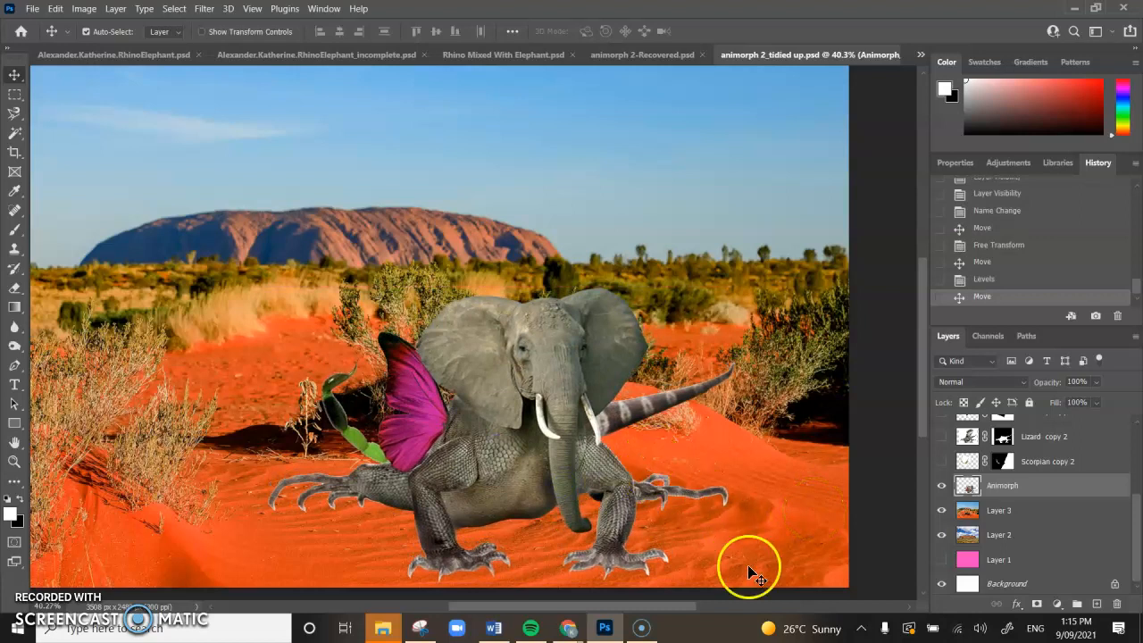
scroll(711, 530, up, 2)
drag(609, 549, 598, 503)
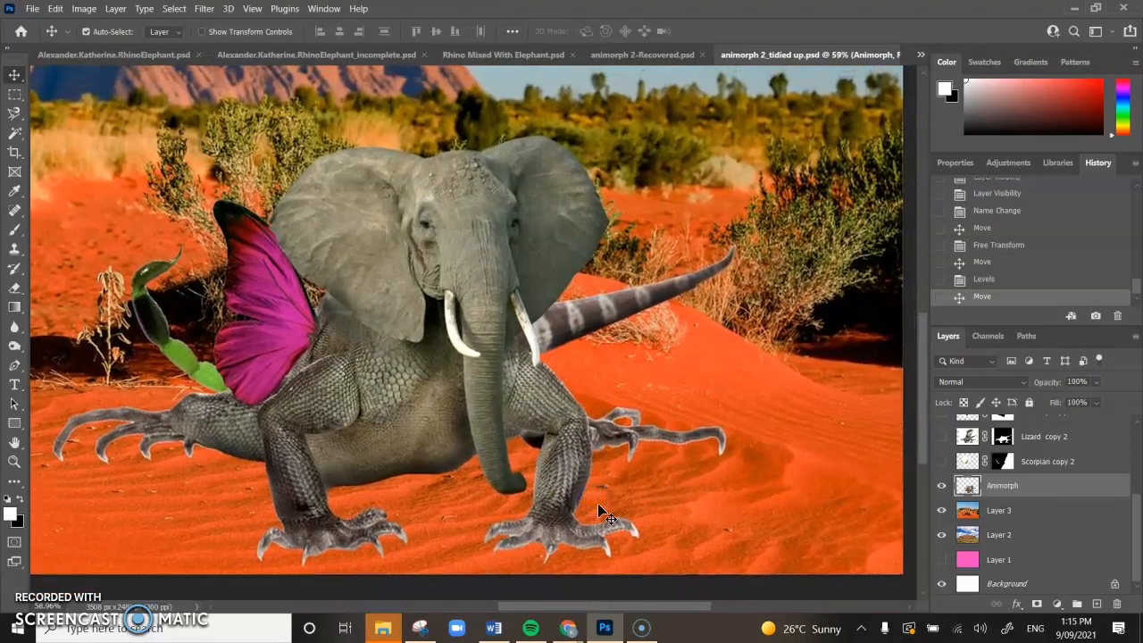
click(18, 331)
Step: Choose the Burn tool with Range set to Highlights and Exposure at 11%
click(16, 308)
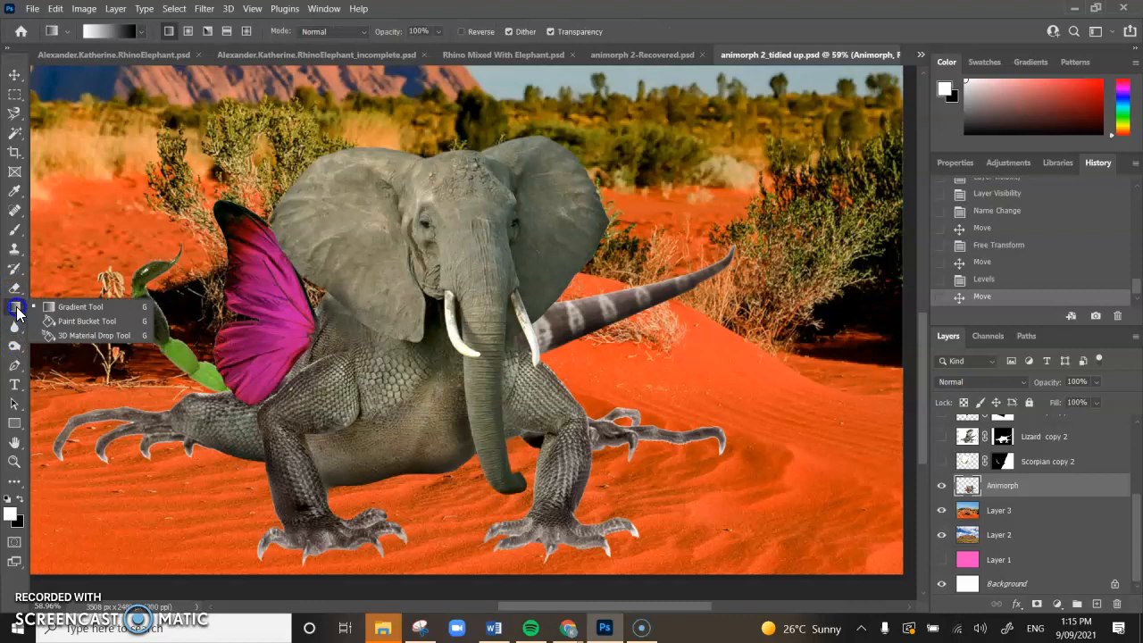
click(13, 349)
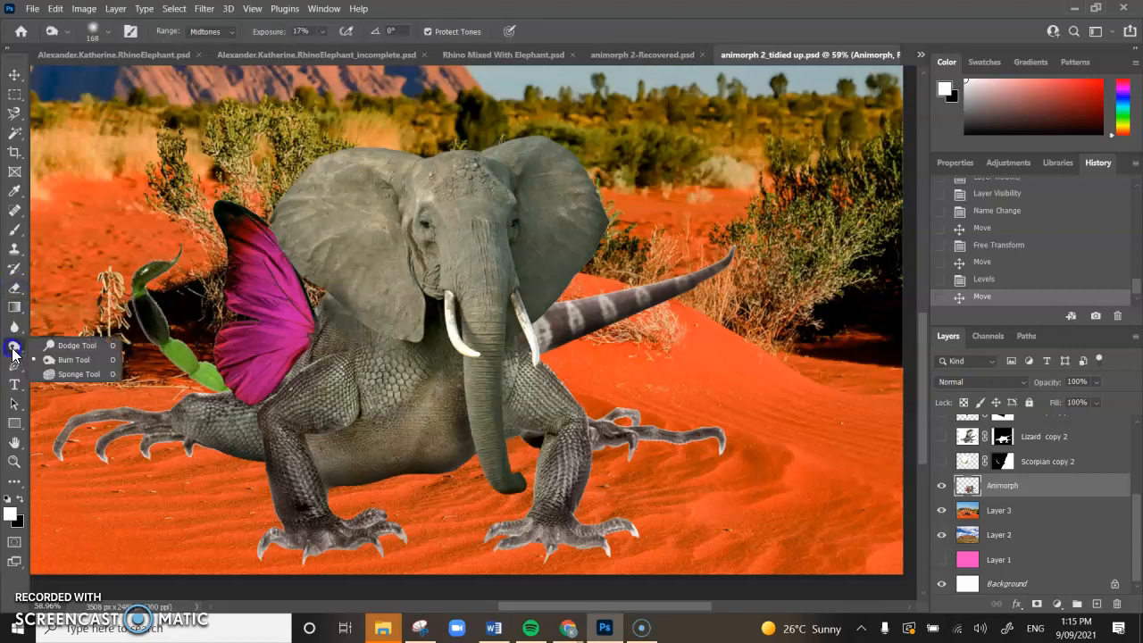
click(59, 359)
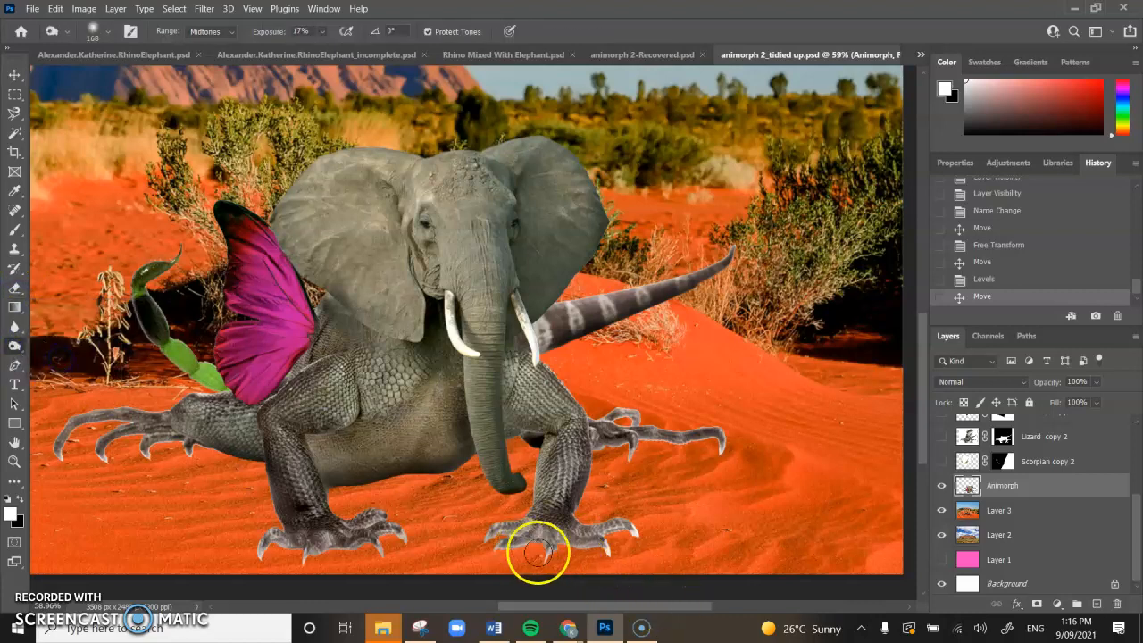
click(232, 32)
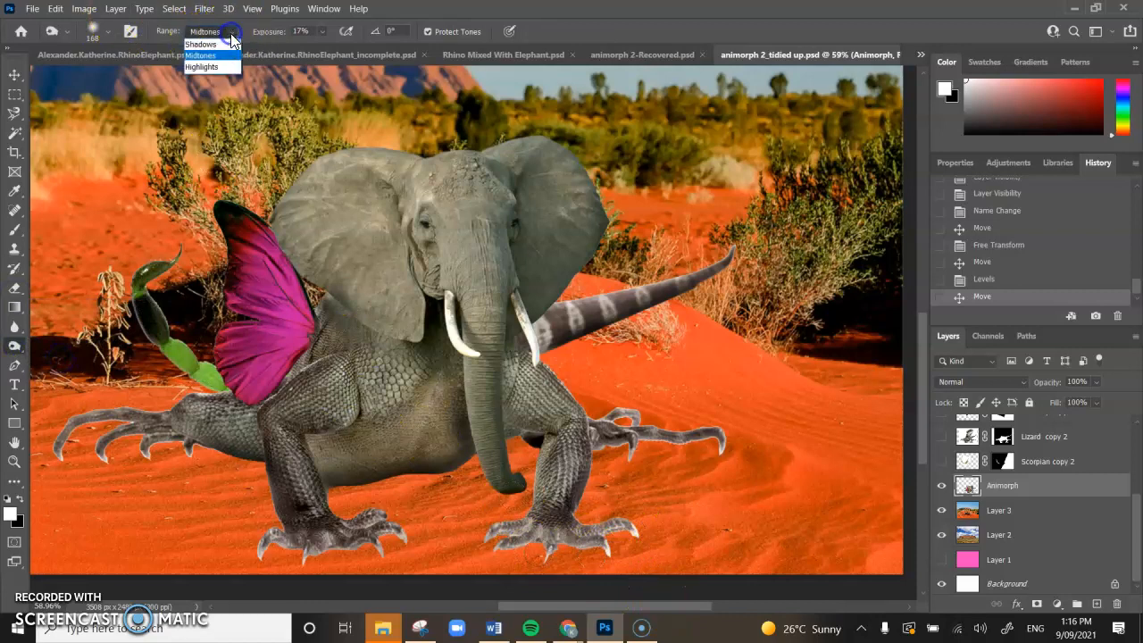
click(215, 66)
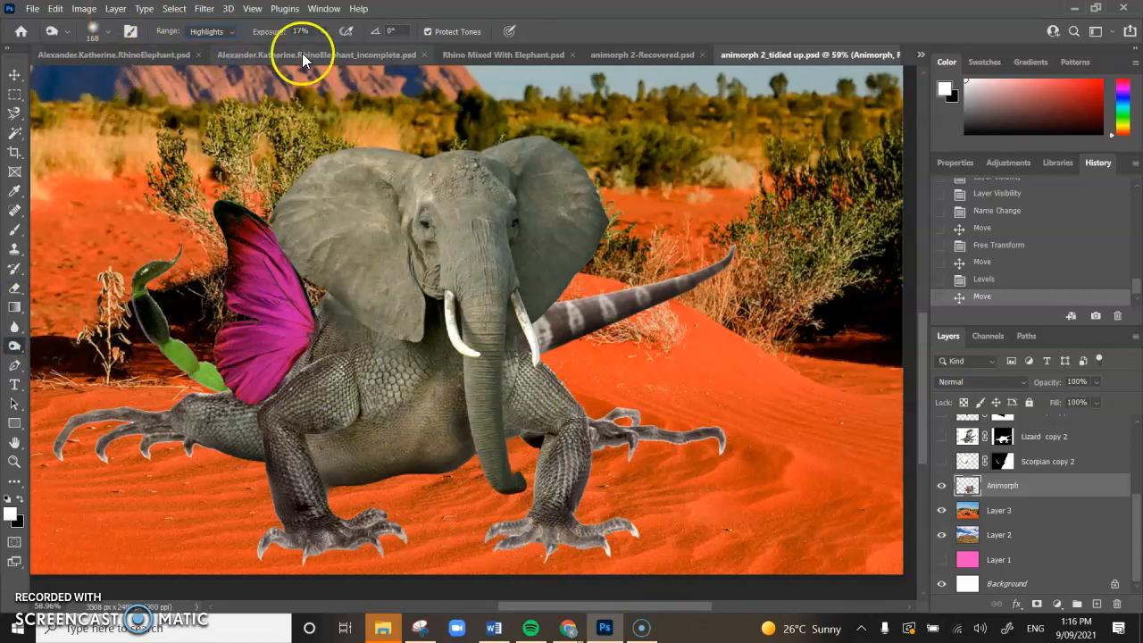
click(322, 33)
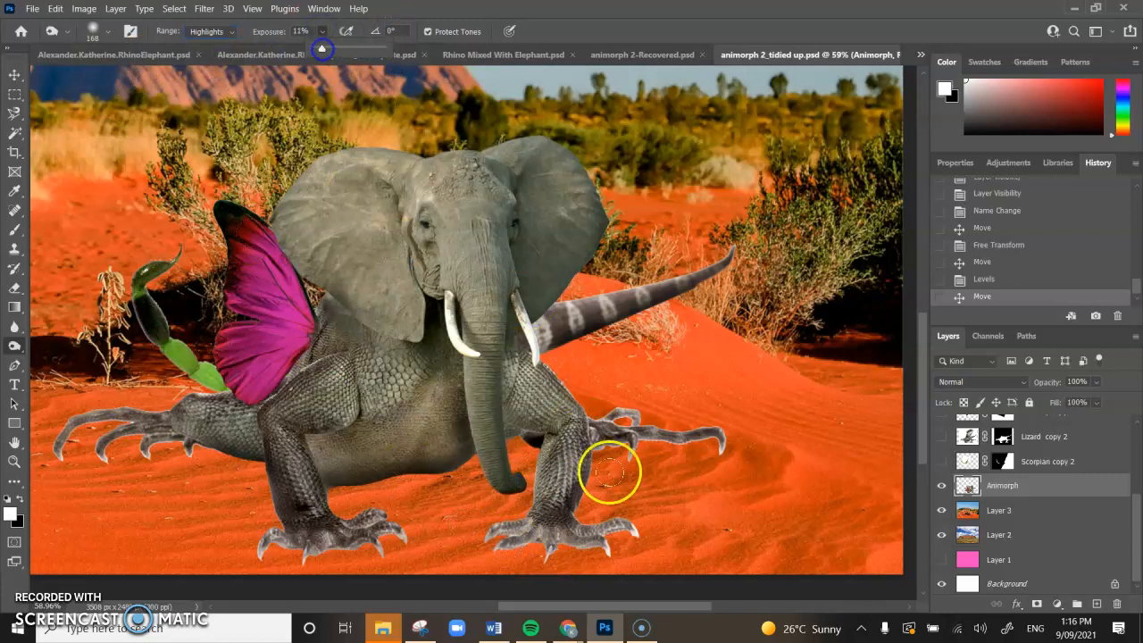
drag(505, 540, 514, 546)
Step: Burn the front-right claws, rear claws and toes, tail base, leg and lower belly
mouse_move(516, 547)
mouse_down()
mouse_move(566, 555)
mouse_move(611, 552)
mouse_up()
drag(629, 525, 641, 524)
drag(604, 562, 611, 549)
drag(644, 527, 643, 515)
drag(700, 461, 711, 462)
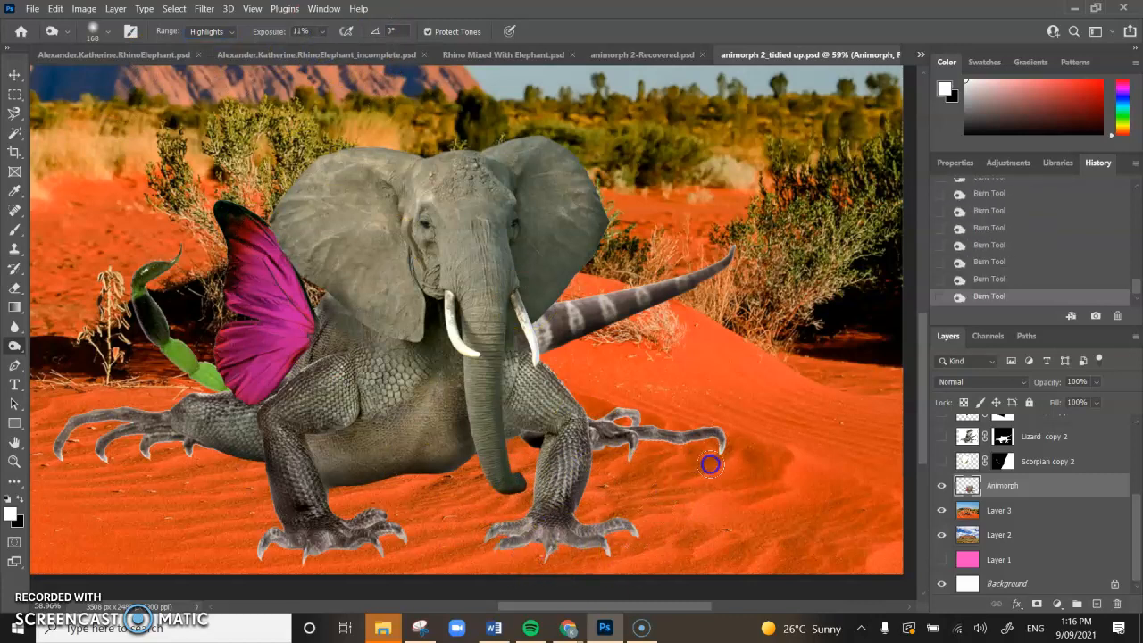
click(674, 444)
click(619, 460)
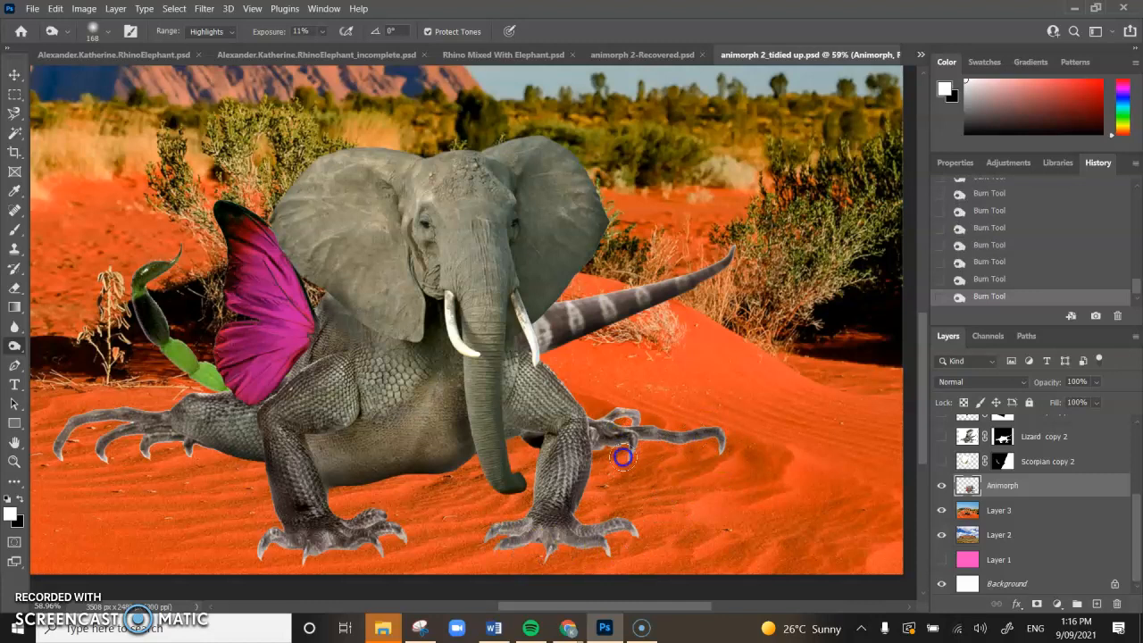
click(658, 437)
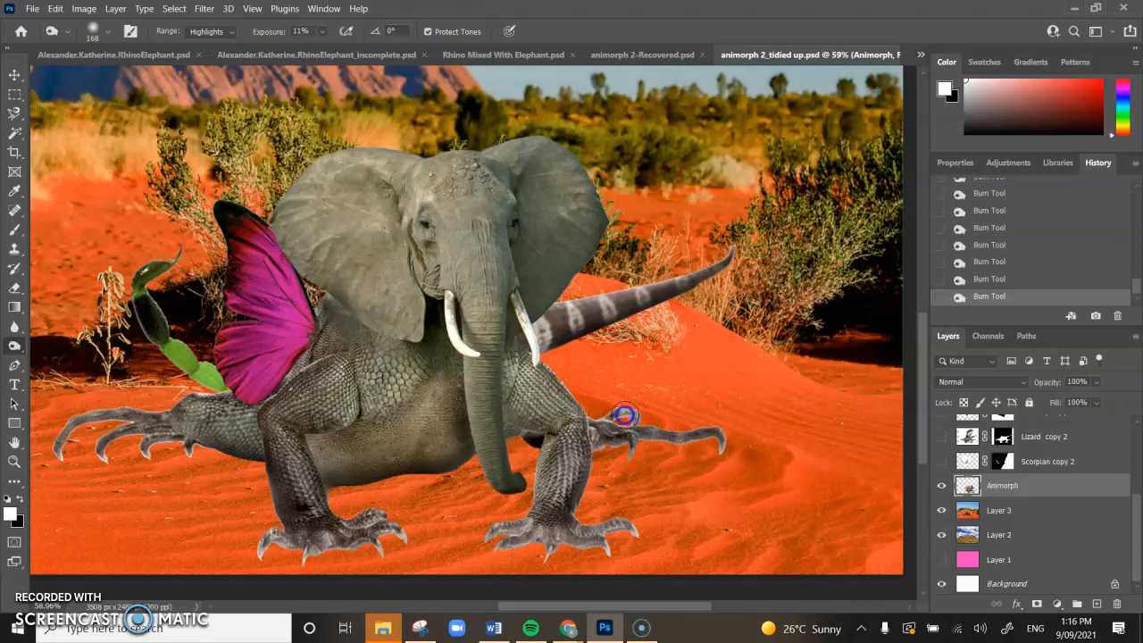
click(705, 454)
click(549, 336)
click(594, 380)
click(577, 480)
Step: Burn the claws on both front feet and the lizard's left claws
click(488, 522)
click(498, 563)
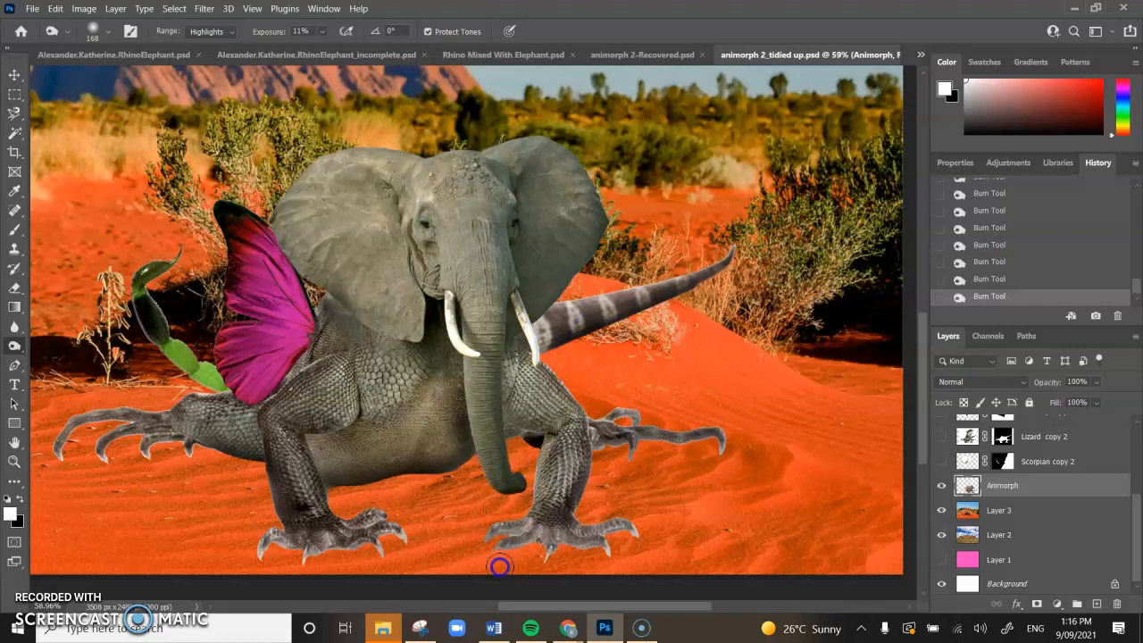
click(637, 535)
click(584, 557)
click(390, 538)
click(275, 554)
click(75, 423)
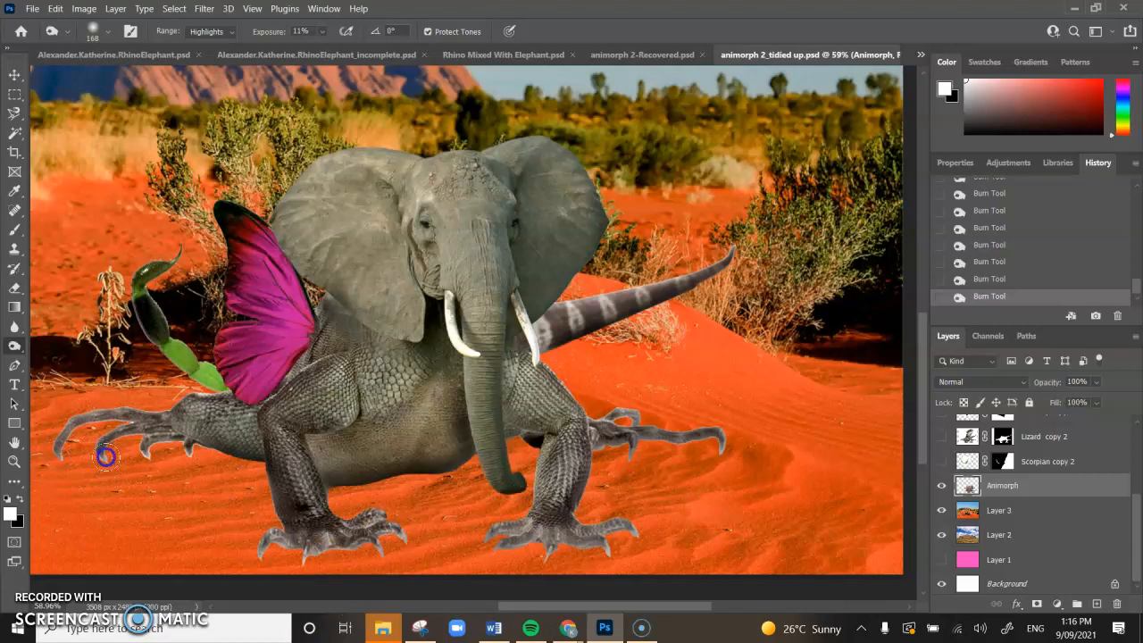
click(151, 453)
click(190, 476)
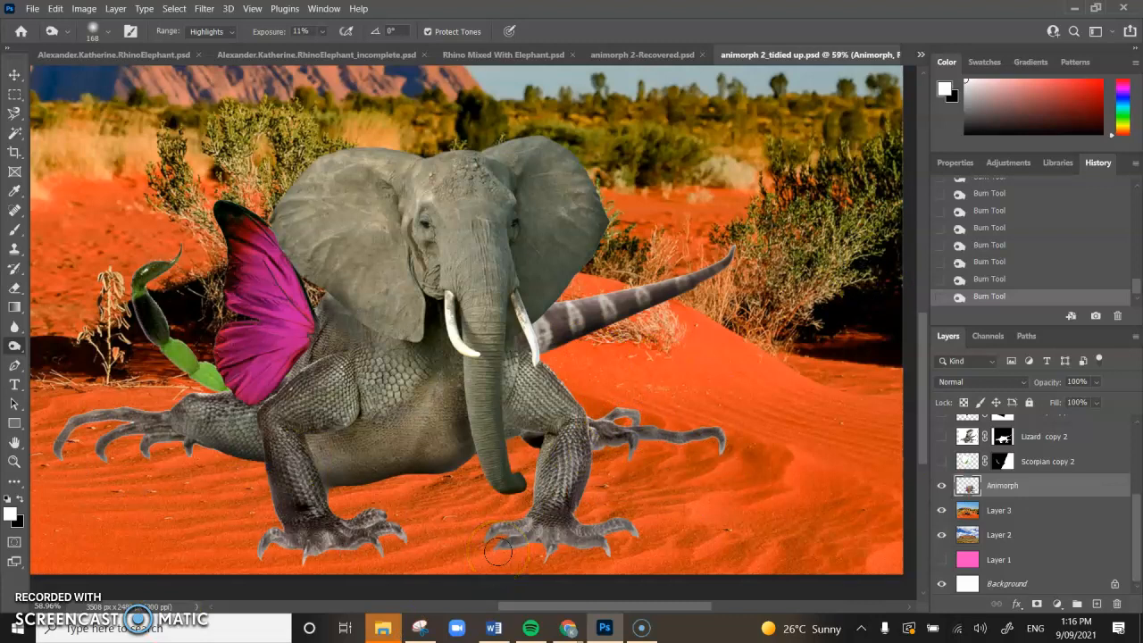
Step: Switch to Layer 3 and set the Burn tool to Midtones at 26% exposure
click(1004, 512)
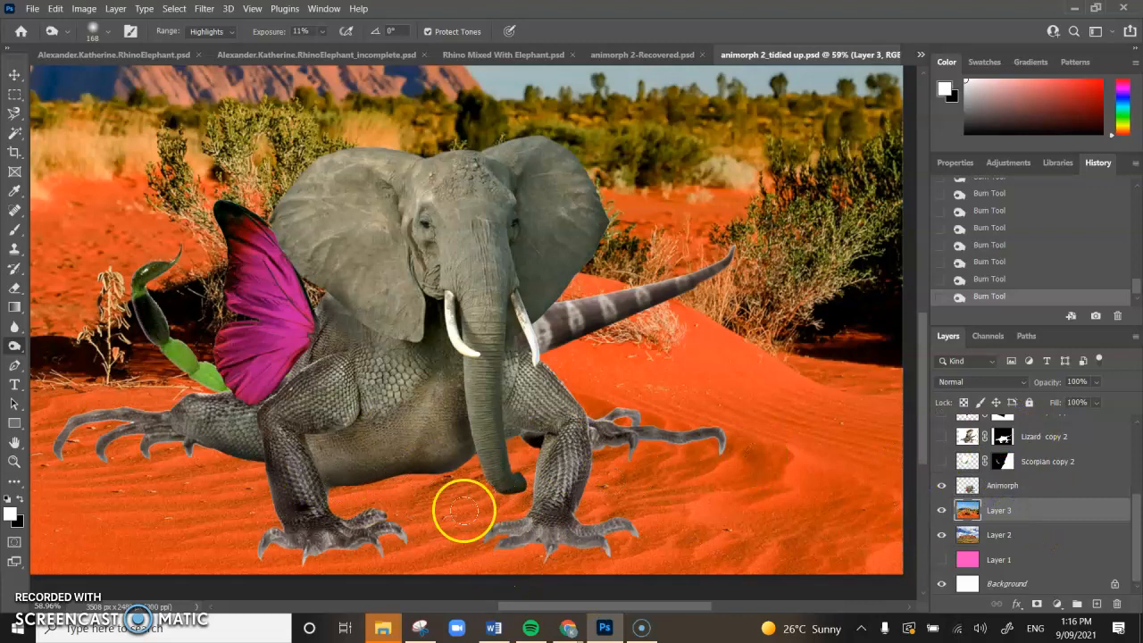
click(228, 32)
click(214, 56)
click(321, 33)
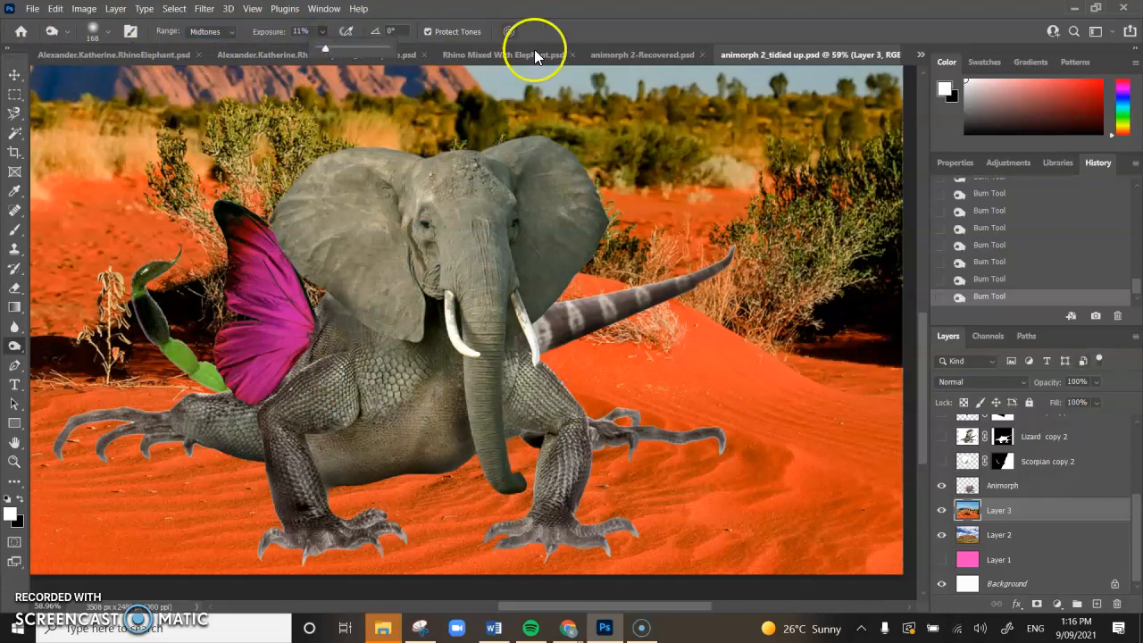
Step: Burn shadows into the sand under the belly and along the legs and claws
mouse_move(369, 479)
mouse_down()
mouse_move(445, 475)
mouse_move(370, 472)
mouse_move(485, 455)
mouse_move(281, 461)
mouse_up()
mouse_move(212, 443)
mouse_down()
mouse_move(280, 461)
mouse_move(148, 434)
mouse_move(165, 434)
mouse_up()
drag(266, 466, 278, 495)
click(520, 481)
mouse_move(678, 442)
mouse_down()
mouse_move(693, 455)
mouse_move(613, 456)
mouse_up()
click(542, 504)
click(486, 535)
drag(609, 538, 618, 544)
click(269, 554)
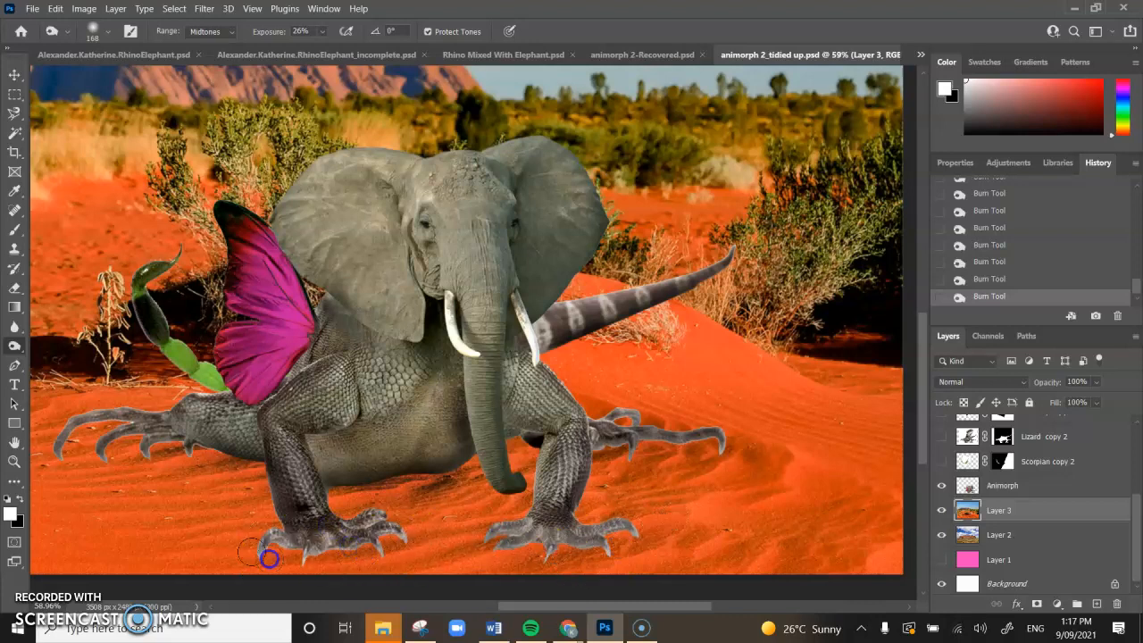
click(204, 419)
click(117, 420)
click(73, 422)
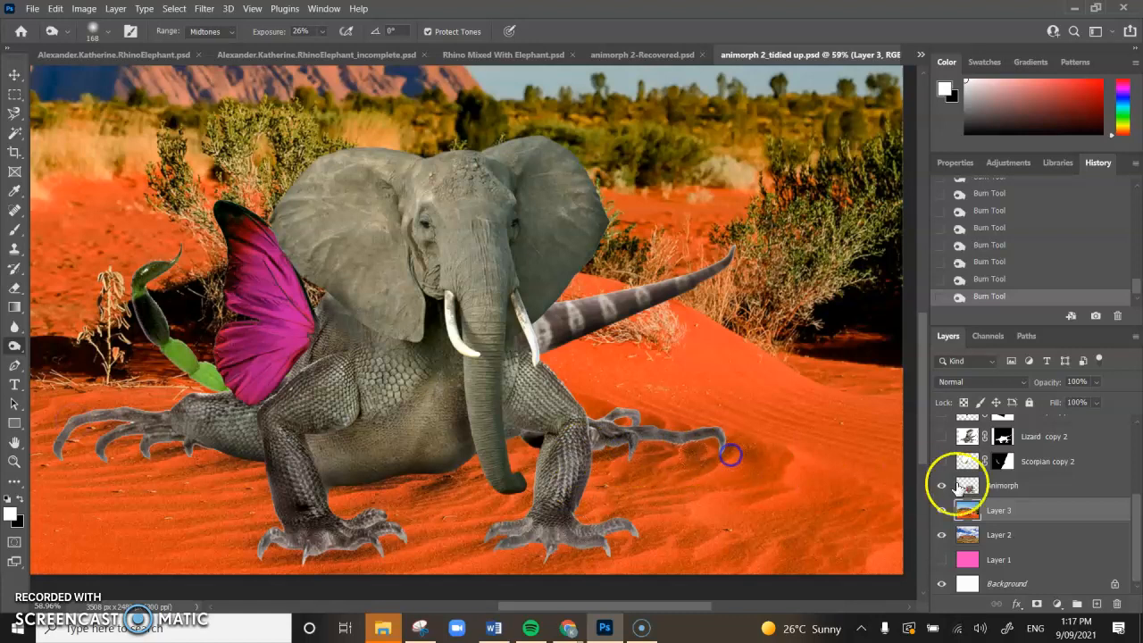
Step: Deepen the sand shadows around the front feet, right claws and left body edge
scroll(480, 462, down, 2)
click(531, 522)
click(500, 515)
click(582, 504)
click(616, 438)
click(367, 507)
mouse_move(240, 434)
mouse_down()
mouse_move(190, 438)
mouse_move(334, 419)
mouse_up()
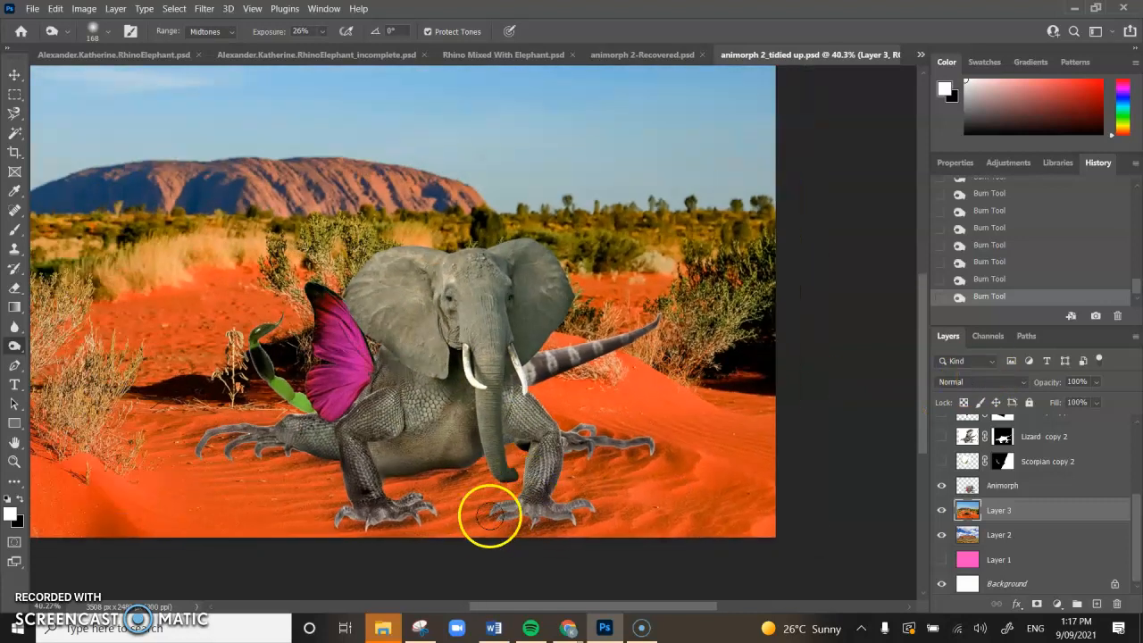
click(548, 525)
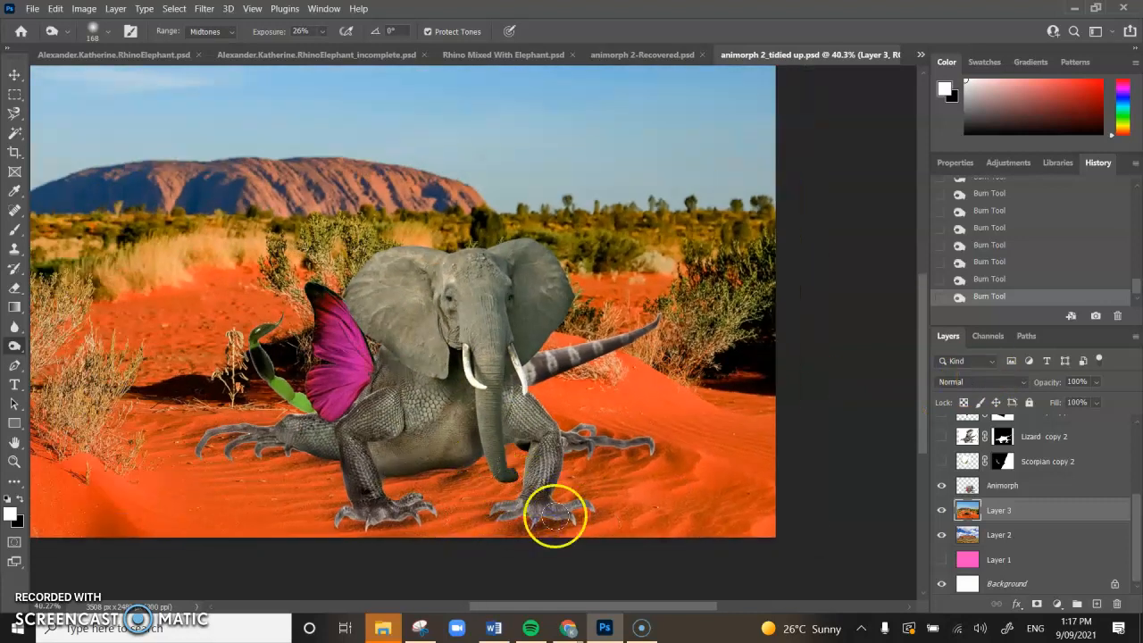
Step: Keep the Midtones range and reselect the Animorph layer
scroll(434, 446, up, 3)
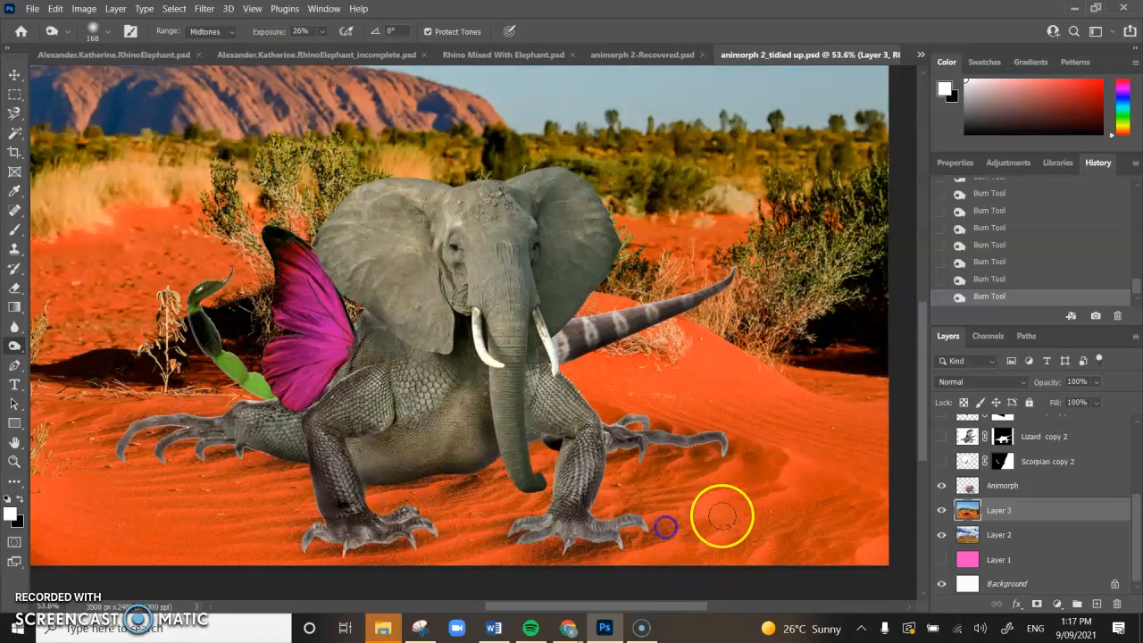
click(216, 31)
click(214, 56)
click(1004, 485)
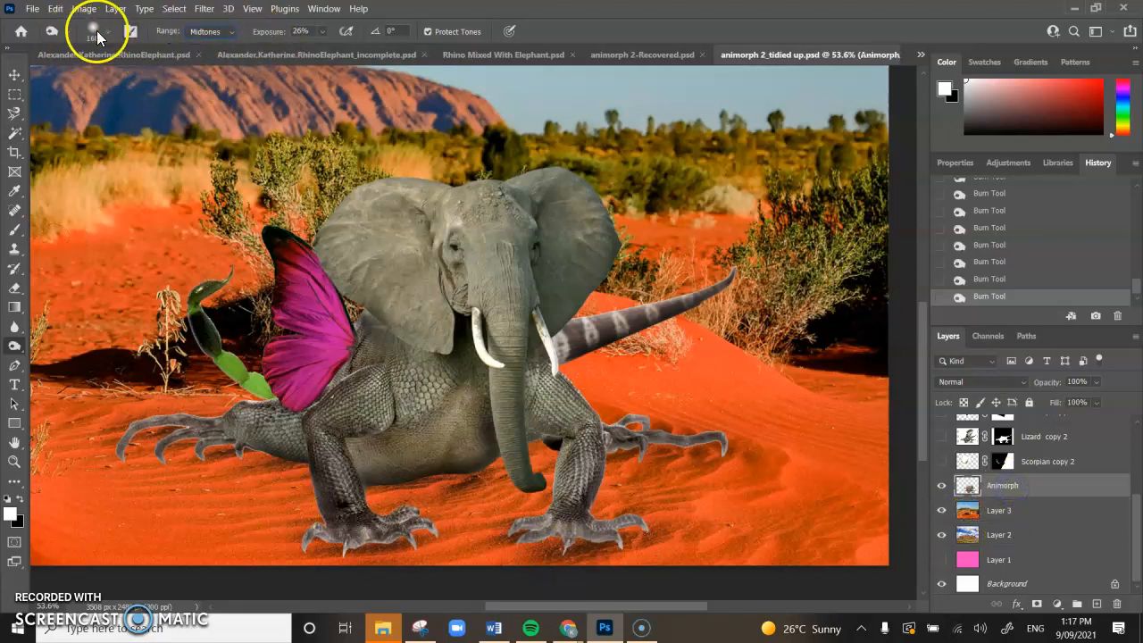
Step: Lower burn exposure to 17% and lightly shade both front feet
click(321, 33)
click(535, 536)
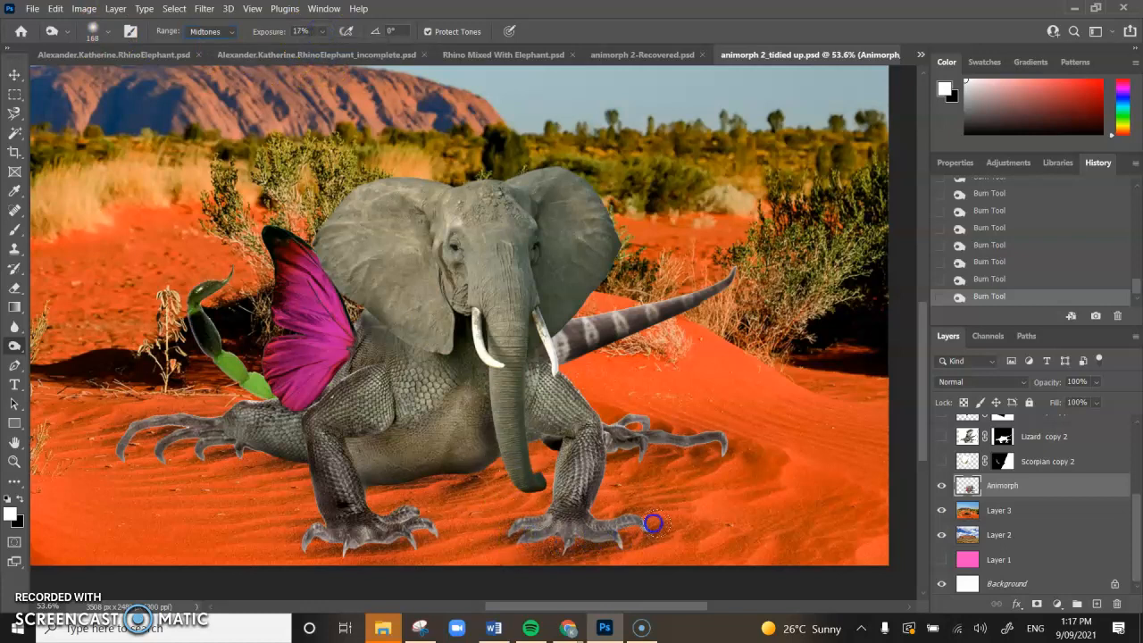
click(422, 531)
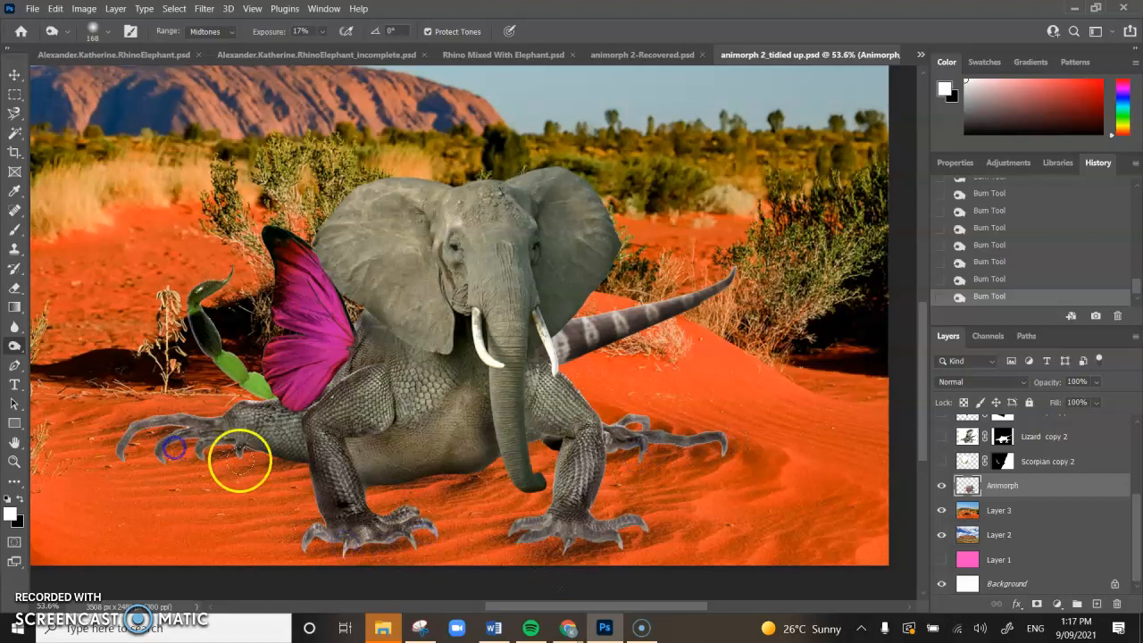
scroll(554, 382, down, 3)
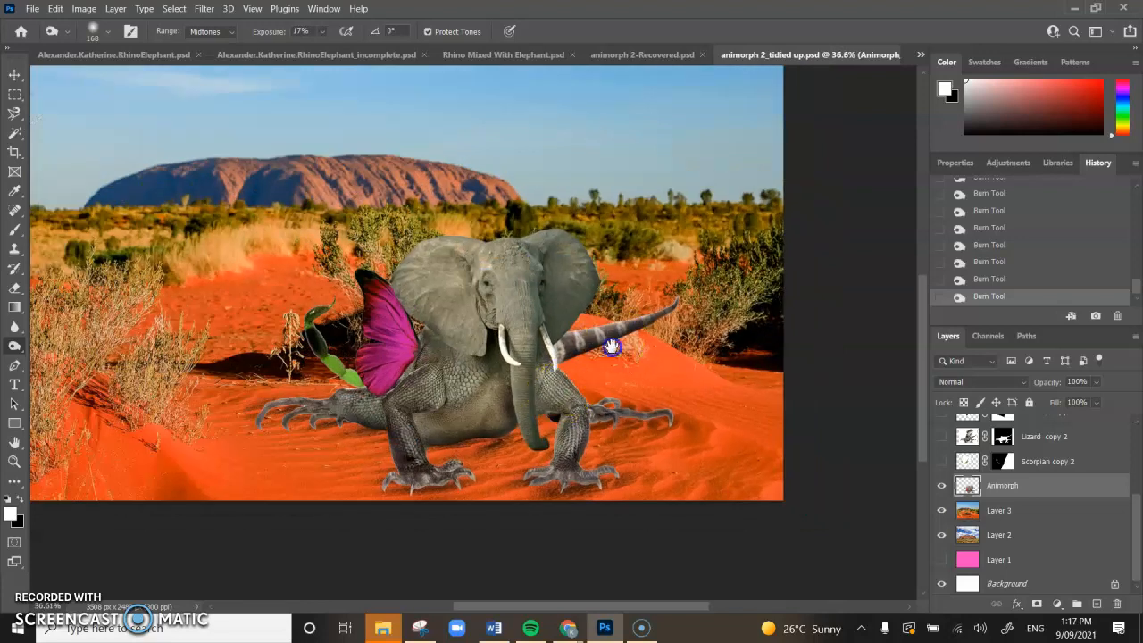
scroll(599, 331, up, 1)
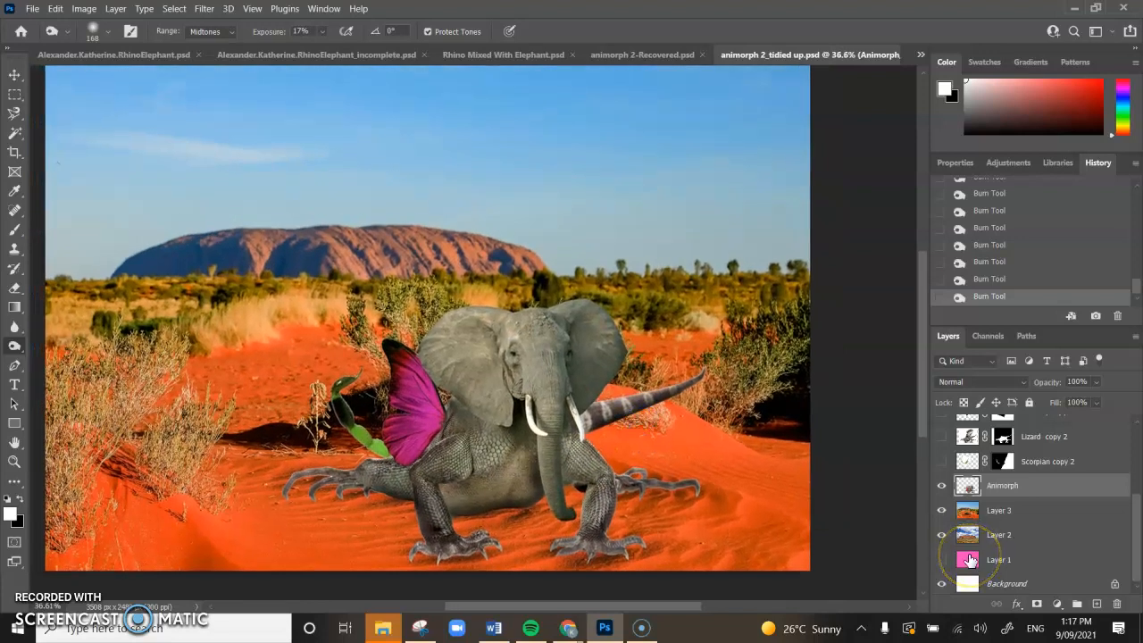